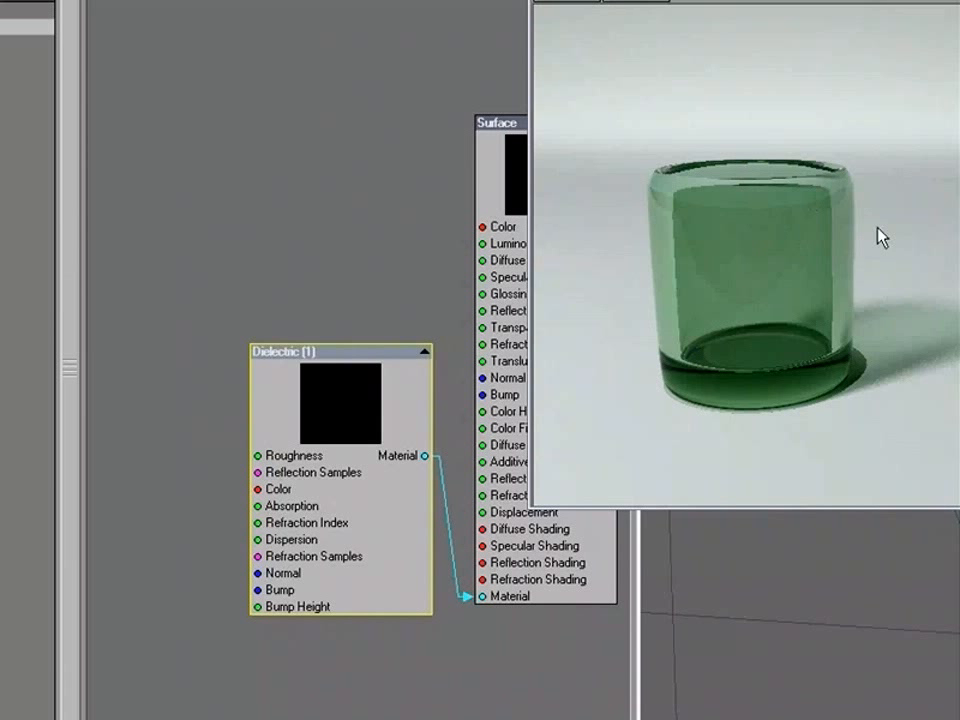
Step: Set the Glass surface's Dielectric absorption to 0.25
{"action": "double_click", "coordinate": [403, 375]}
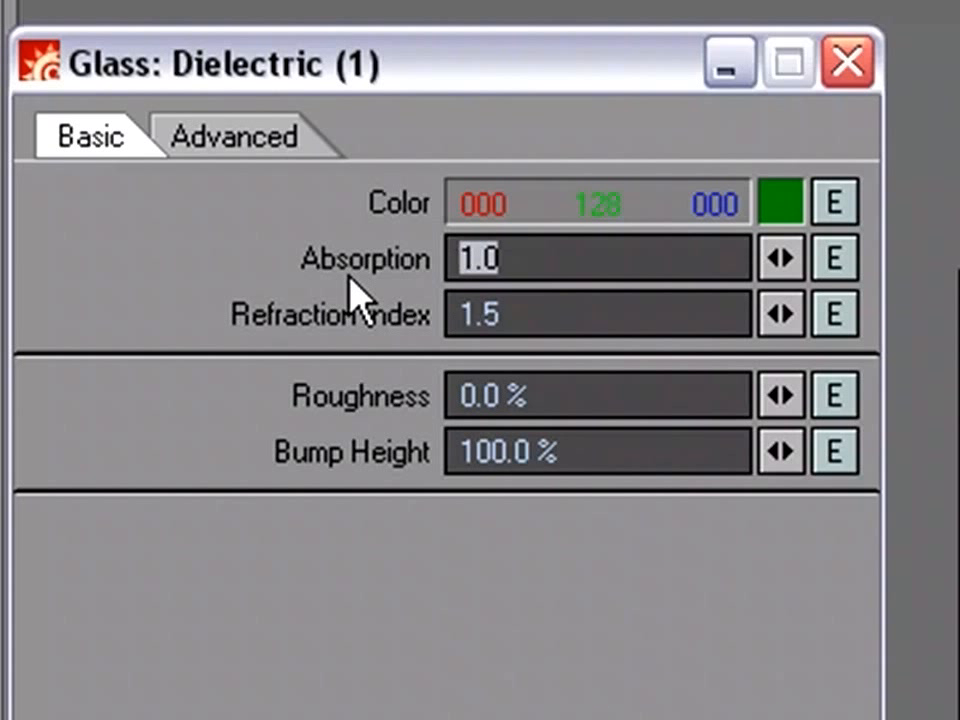
{"action": "type", "text": ".25"}
{"action": "key", "text": "Tab"}
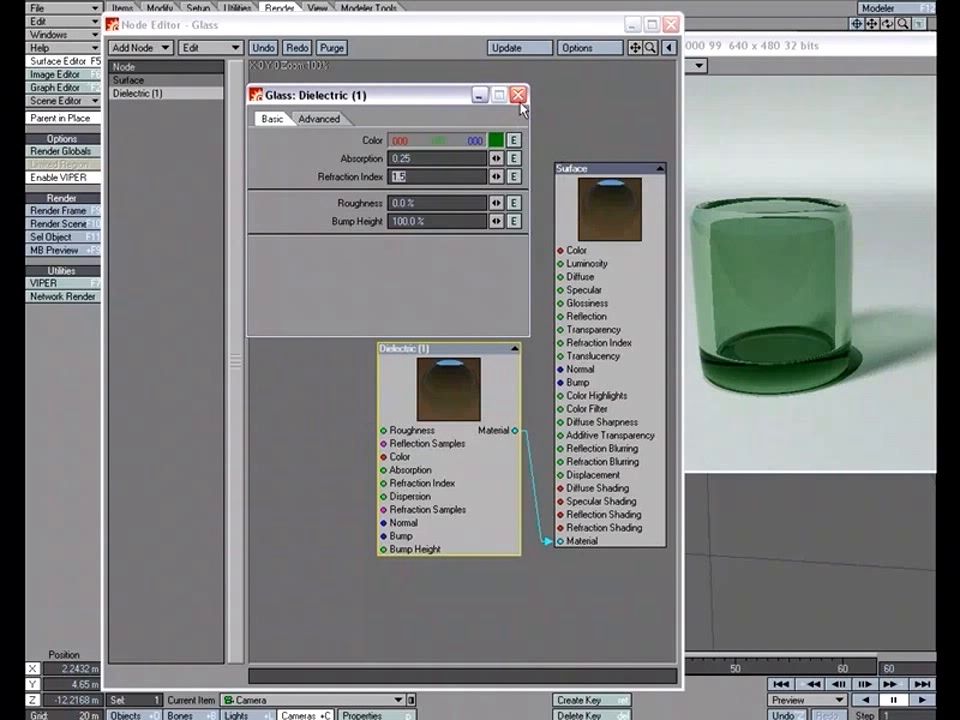
{"action": "left_click", "coordinate": [848, 62]}
Step: Render the current frame with the new glass absorption and display the finished image
{"action": "left_click", "coordinate": [720, 120]}
{"action": "key", "text": "F9"}
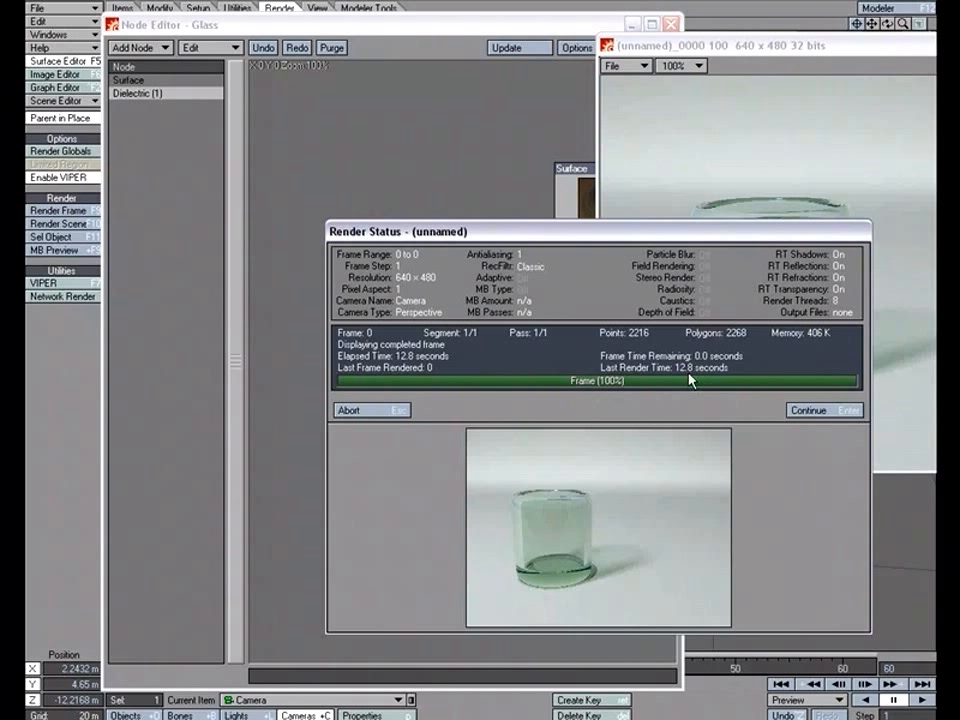
{"action": "left_click", "coordinate": [800, 410]}
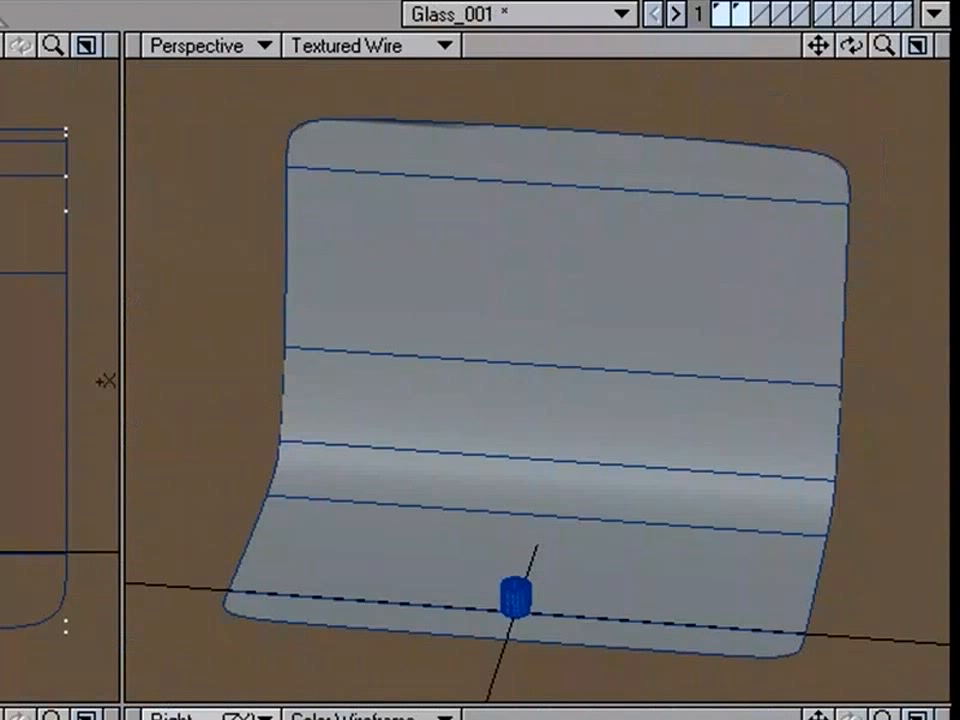
Step: Show only the glass layer and select its inner polygons, from the inside floor's centre outward and partway up the inner wall
{"action": "left_click", "coordinate": [727, 18]}
{"action": "key", "text": "a"}
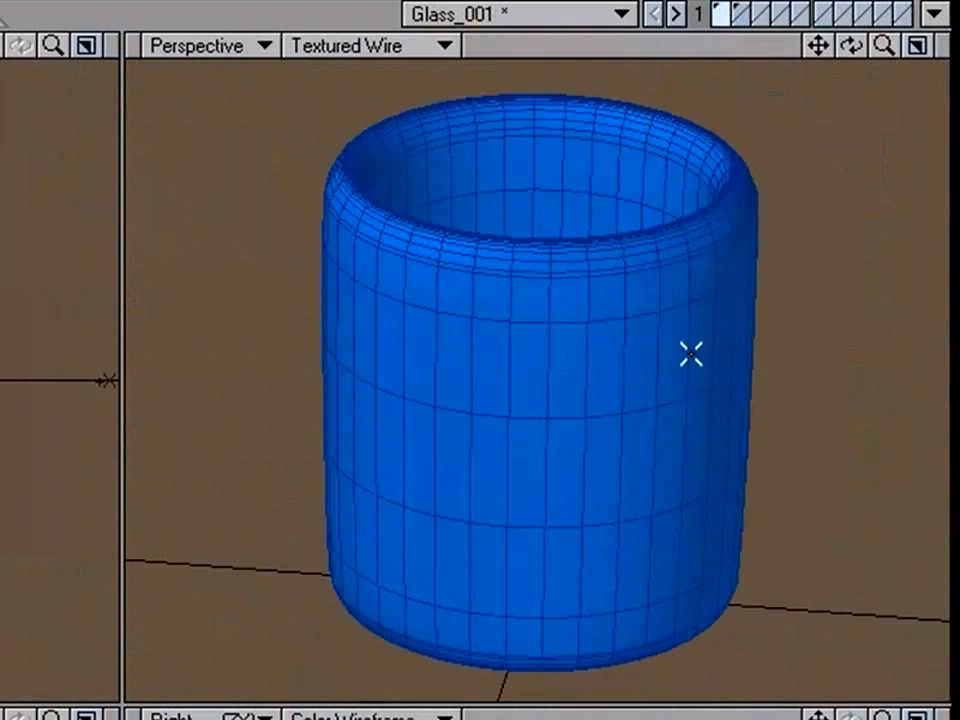
{"action": "left_click_drag", "start_coordinate": [690, 354], "coordinate": [568, 435], "text": "alt"}
{"action": "mouse_move", "coordinate": [548, 392]}
{"action": "left_mouse_down"}
{"action": "mouse_move", "coordinate": [536, 386]}
{"action": "mouse_move", "coordinate": [556, 400]}
{"action": "left_mouse_up"}
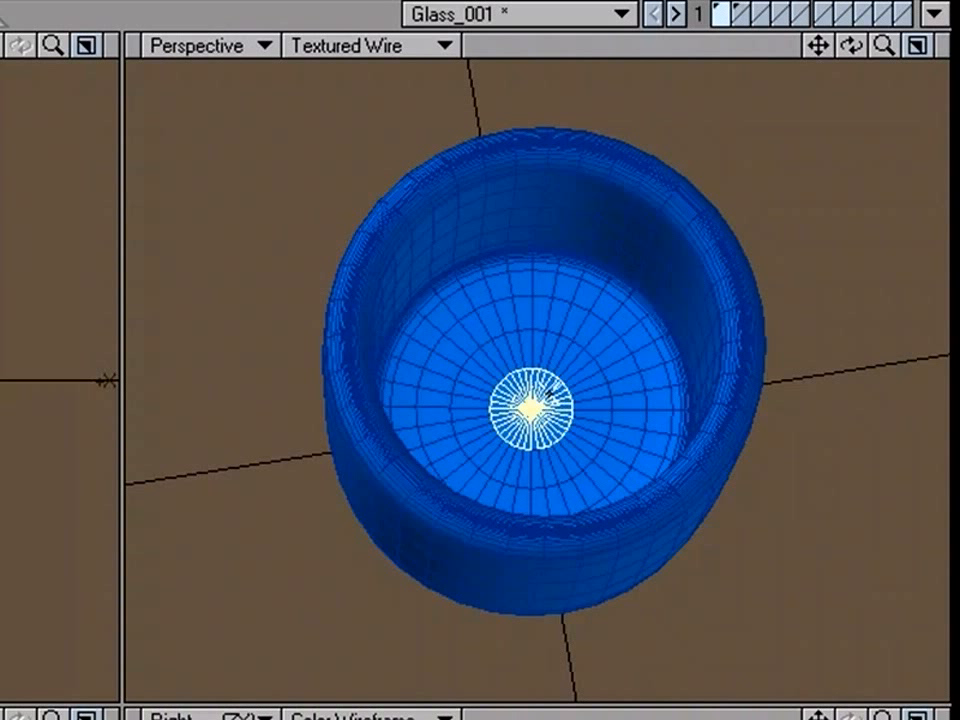
{"action": "key", "text": "shift+]"}
{"action": "key", "text": "shift+]"}
{"action": "key", "text": "shift+]"}
{"action": "key", "text": "shift+]"}
{"action": "key", "text": "shift+]"}
{"action": "key", "text": "shift+]"}
{"action": "key", "text": "shift+]"}
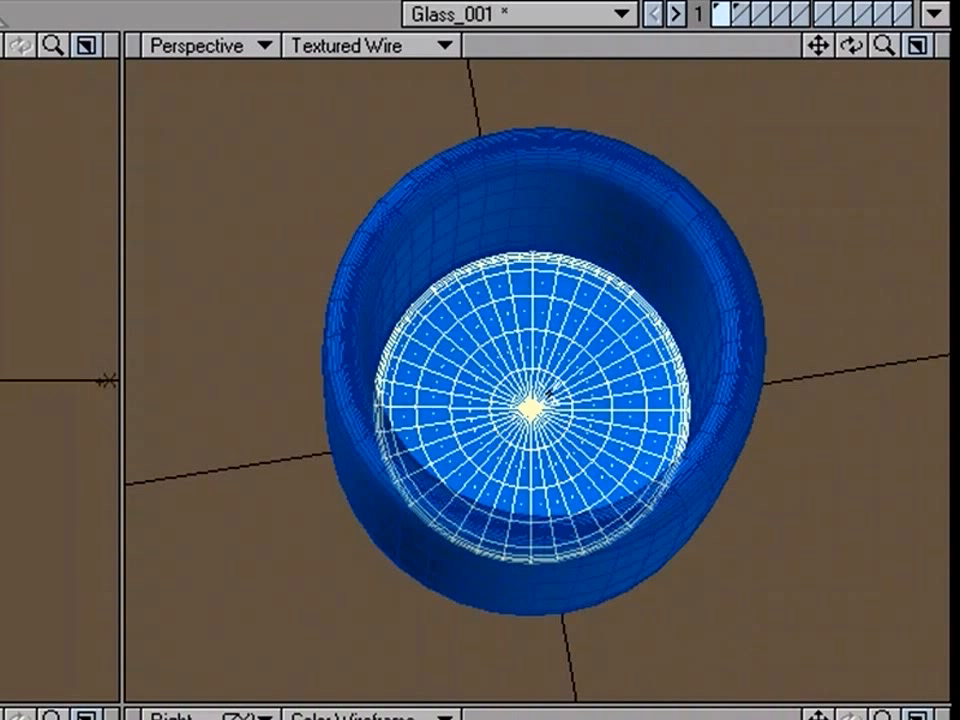
{"action": "key", "text": "shift+]"}
{"action": "key", "text": "shift+]"}
{"action": "key", "text": "shift+]"}
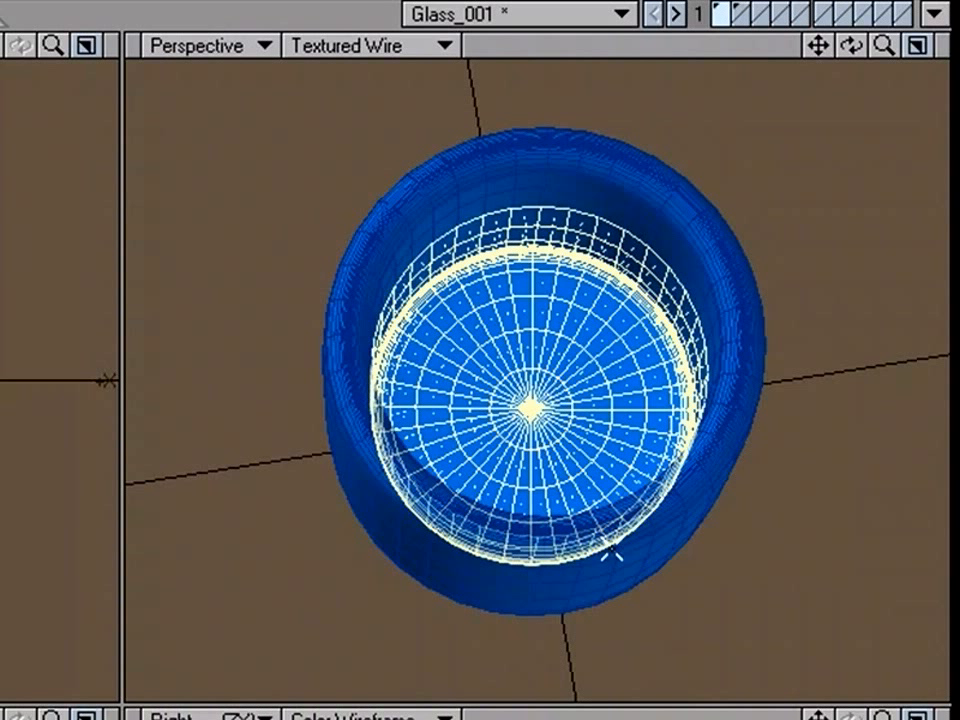
Step: Place a copy of the selected inner polygons in the third layer, capped into a closed drink volume
{"action": "left_click", "coordinate": [760, 14]}
{"action": "left_click_drag", "start_coordinate": [600, 538], "coordinate": [475, 211], "text": "alt"}
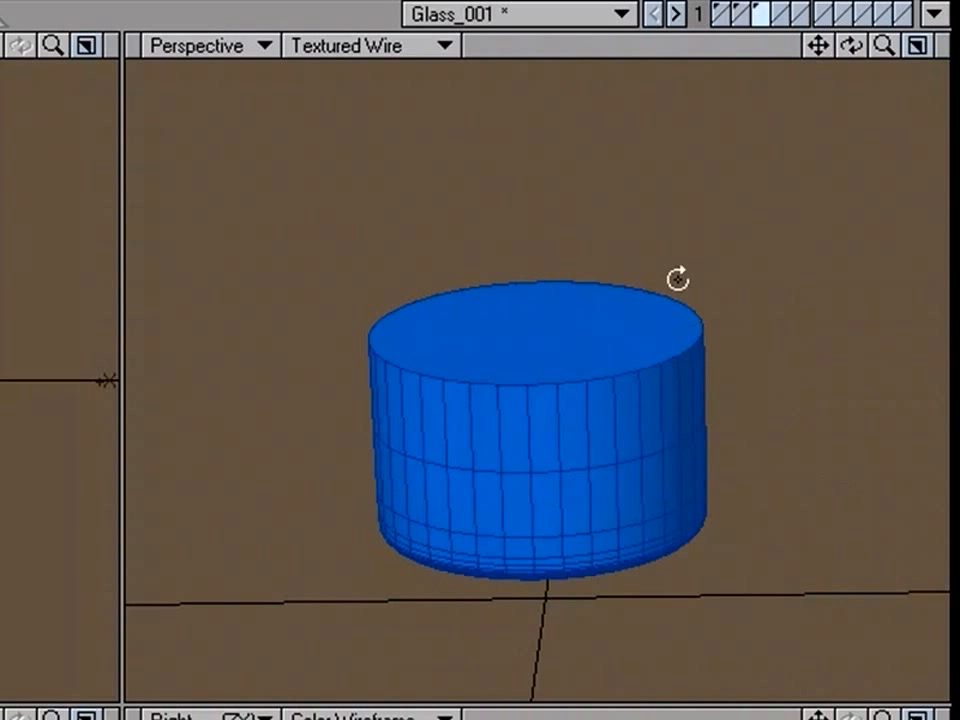
{"action": "left_click_drag", "start_coordinate": [677, 279], "coordinate": [739, 75], "text": "alt"}
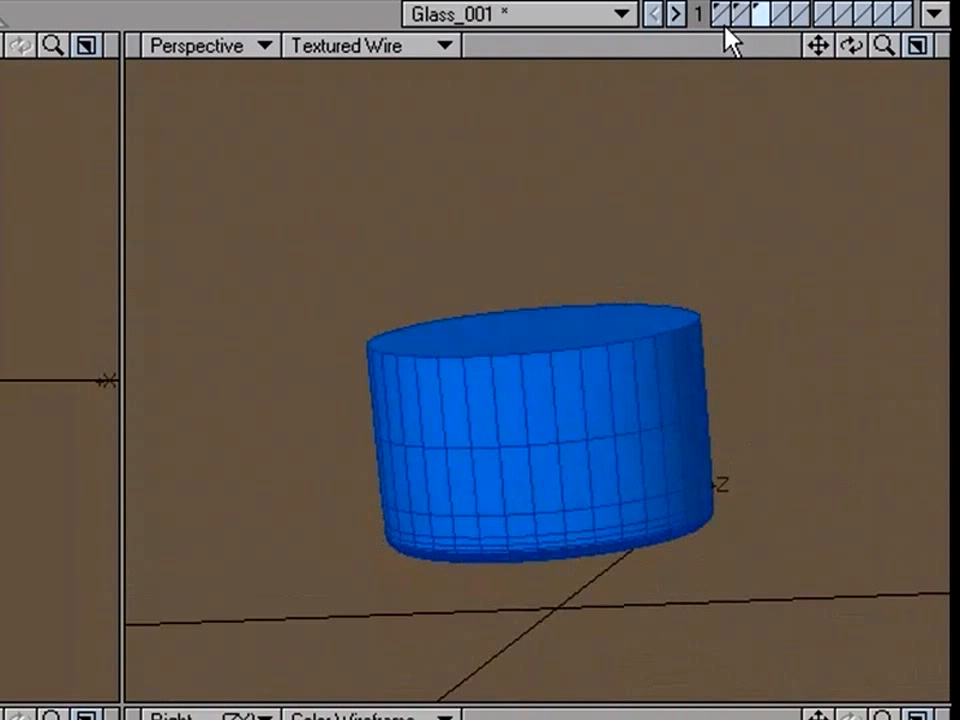
Step: Display the glass layer in the background and slightly bevel the drink's top polygon, checking the drink layer on its own
{"action": "left_click", "coordinate": [724, 20]}
{"action": "scroll", "coordinate": [537, 380], "scroll_direction": "up", "scroll_amount": 2}
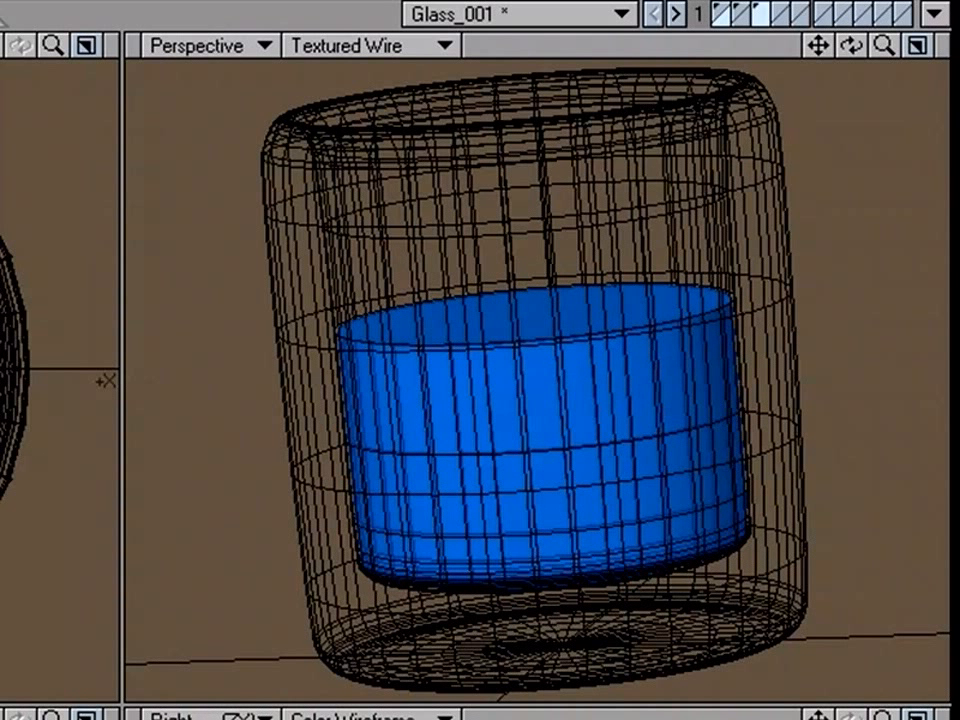
{"action": "left_click", "coordinate": [534, 314]}
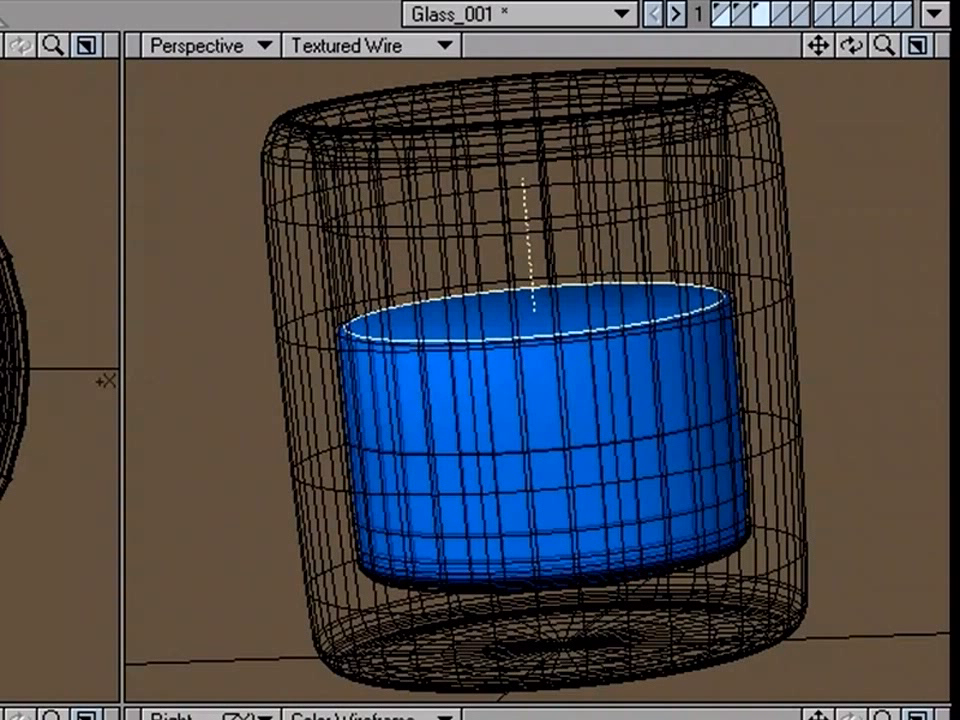
{"action": "left_click", "coordinate": [757, 14]}
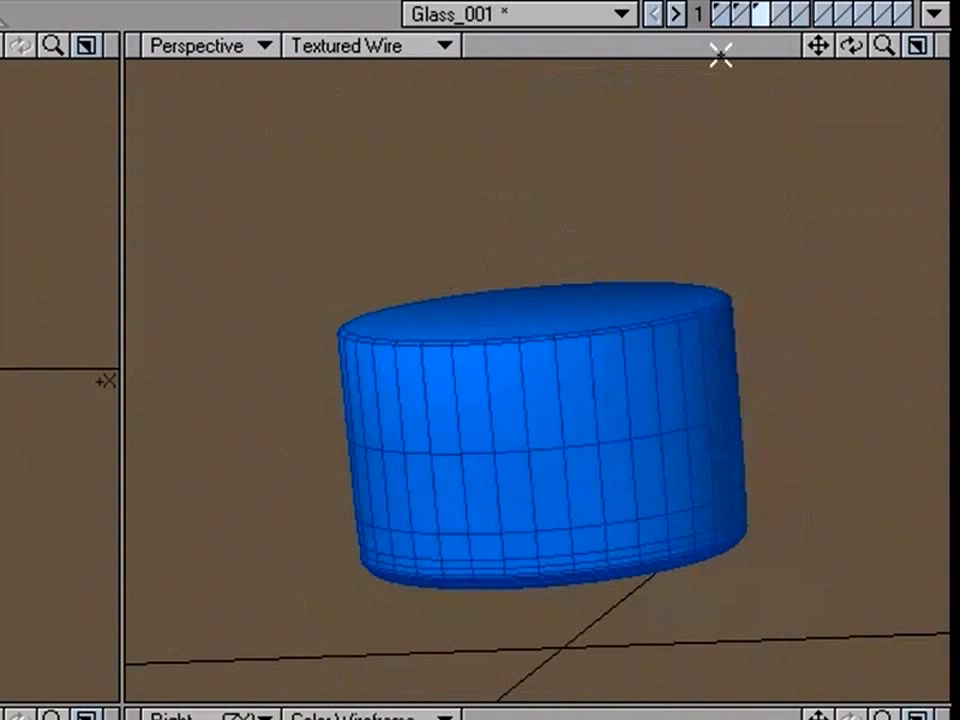
{"action": "scroll", "coordinate": [347, 383], "scroll_direction": "up", "scroll_amount": 3}
{"action": "key", "text": "a"}
{"action": "left_click_drag", "start_coordinate": [542, 320], "coordinate": [664, 354], "text": "alt"}
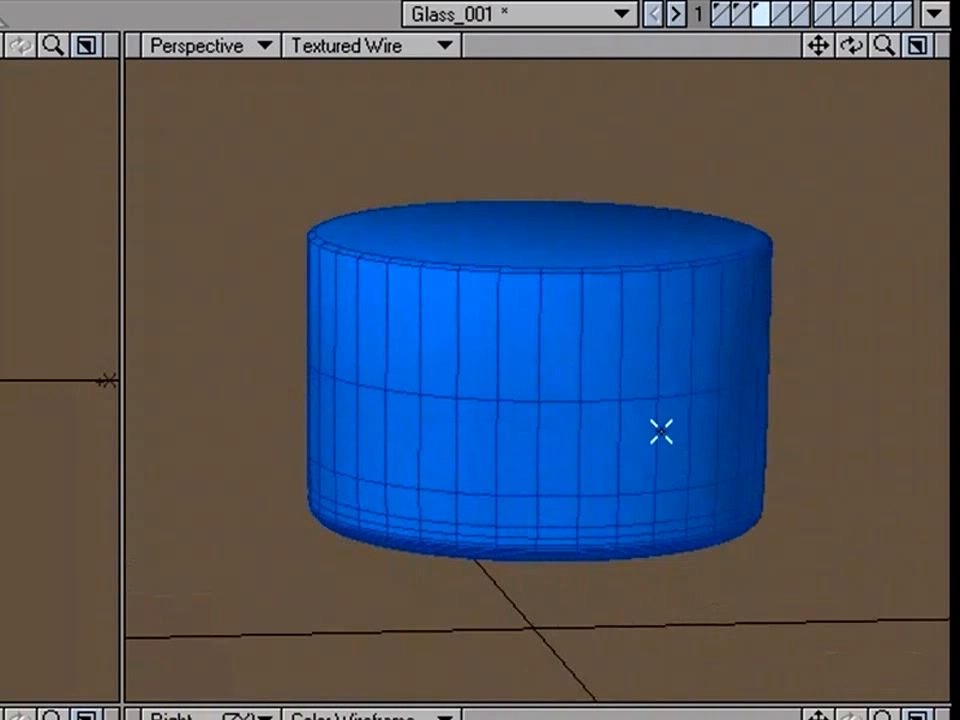
Step: Assign the drink polygons a surface named Drink with an orange initial color of 255, 128, 0
{"action": "key", "text": "q"}
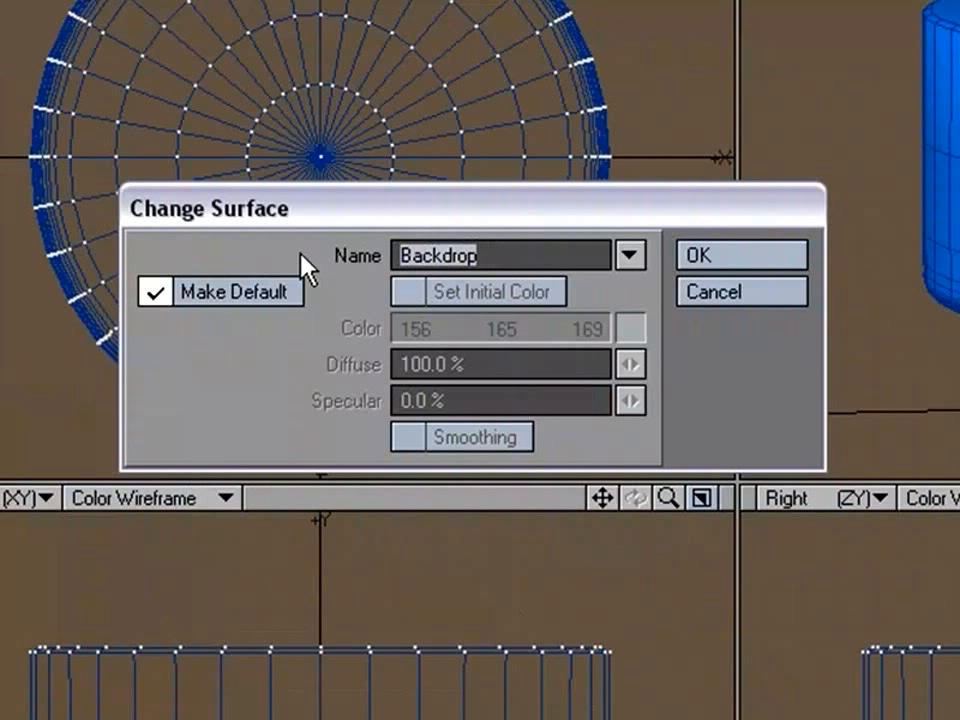
{"action": "type", "text": "Drink"}
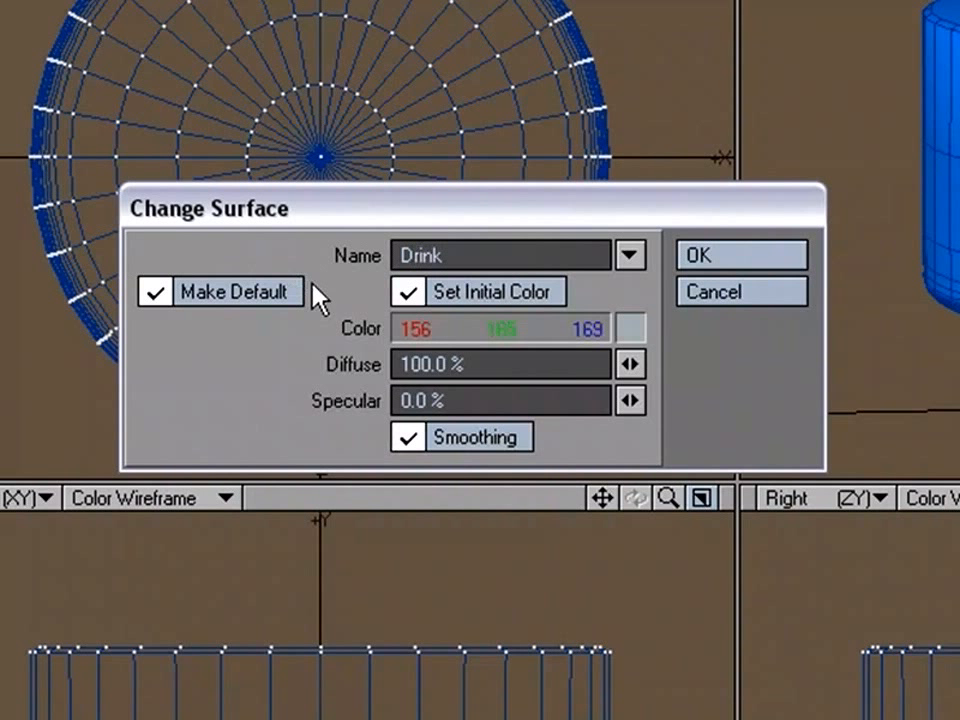
{"action": "left_click", "coordinate": [633, 330]}
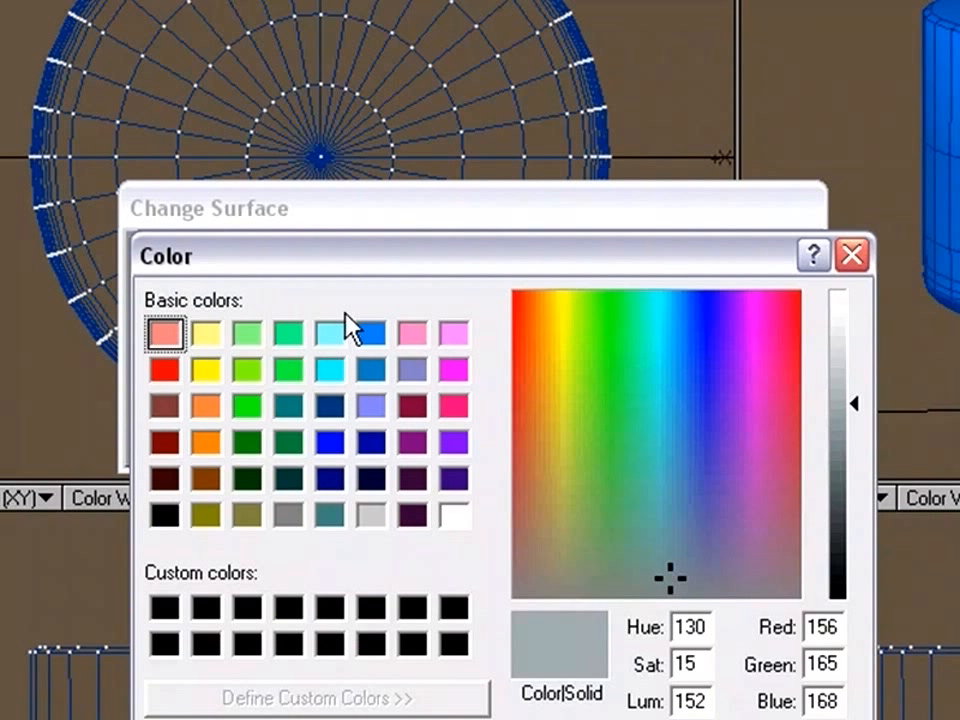
{"action": "left_click", "coordinate": [205, 442]}
{"action": "key", "text": "Return"}
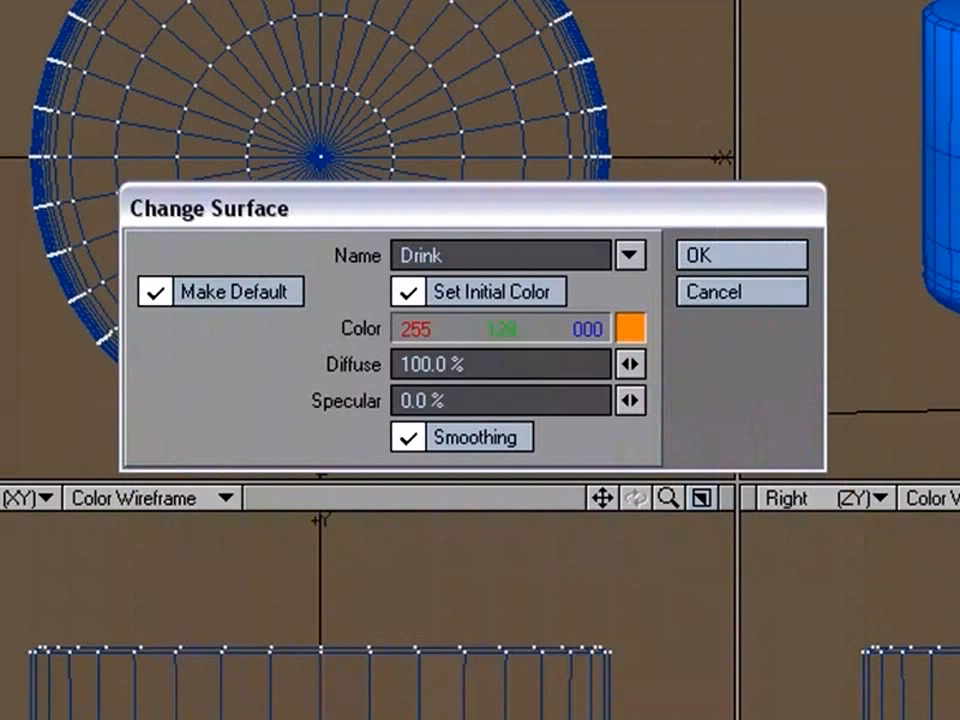
{"action": "left_click", "coordinate": [742, 256]}
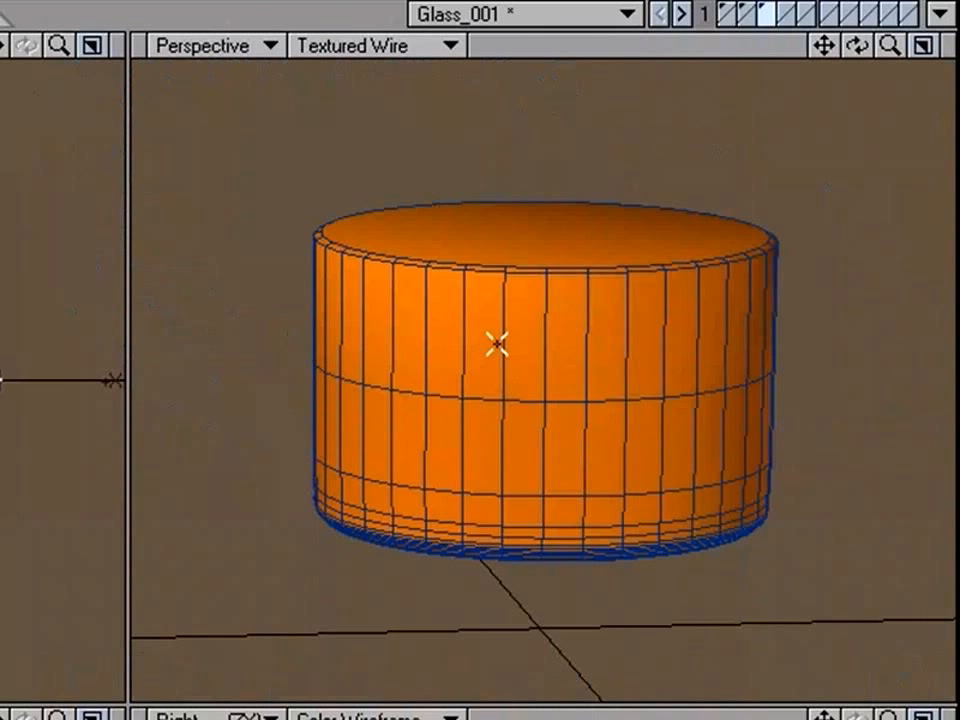
Step: Synchronize Layout with the edited object, switch to it and copy the Glass surface's Dielectric node
{"action": "left_click", "coordinate": [940, 13]}
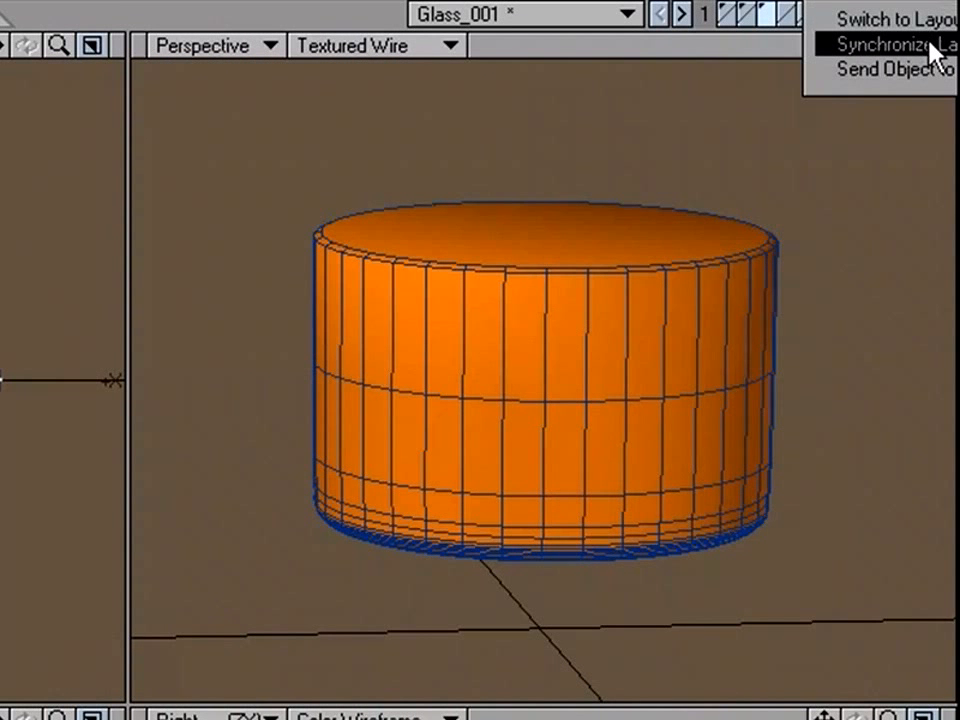
{"action": "left_click", "coordinate": [931, 44]}
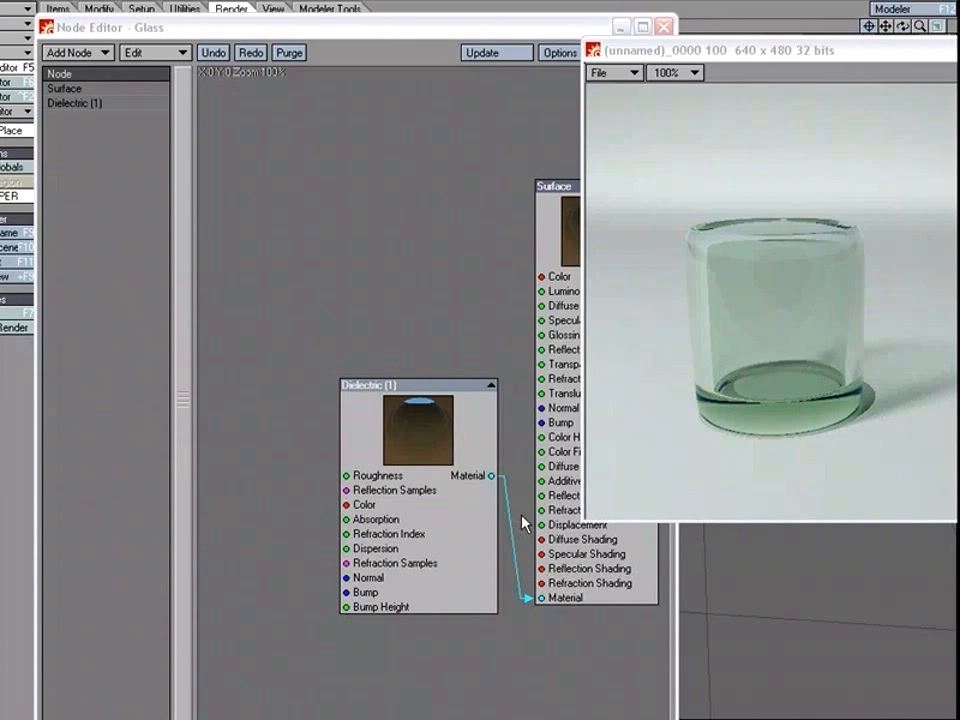
{"action": "left_click", "coordinate": [553, 52]}
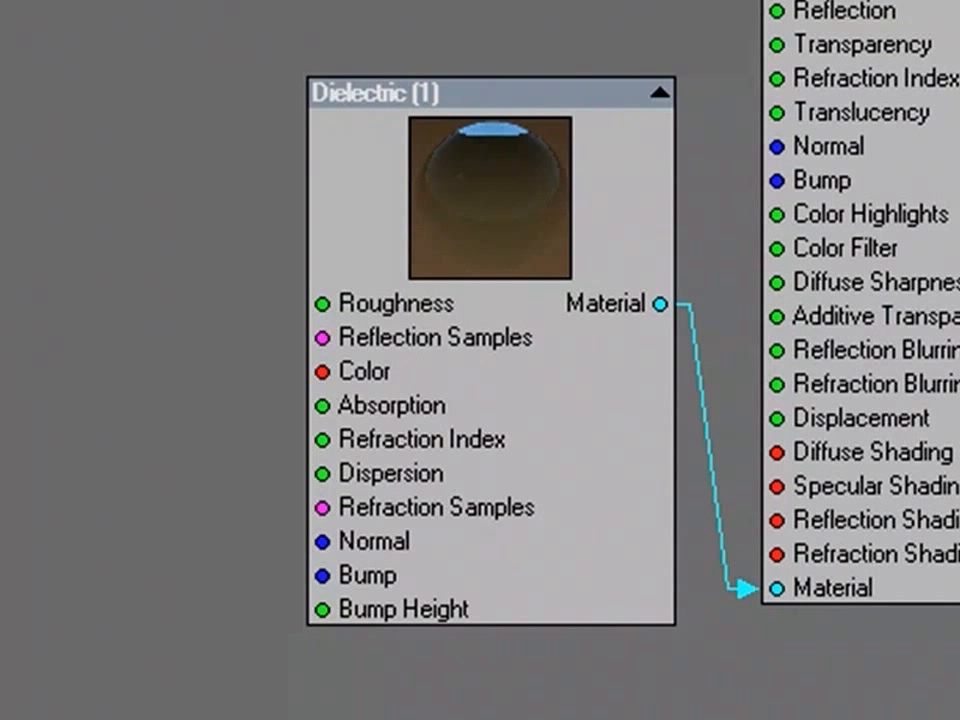
{"action": "left_click", "coordinate": [441, 257]}
{"action": "right_click", "coordinate": [441, 257]}
{"action": "left_click", "coordinate": [441, 420]}
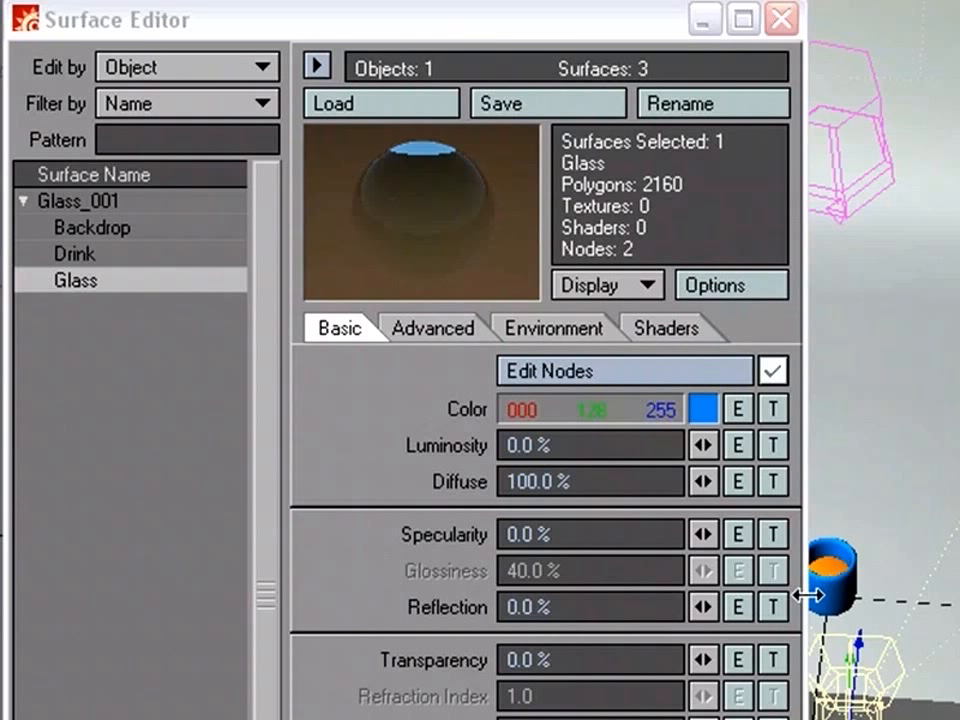
Step: Paste the Dielectric node into the Drink surface's node network and connect its Material output to the Surface node's Material input
{"action": "left_click", "coordinate": [62, 256]}
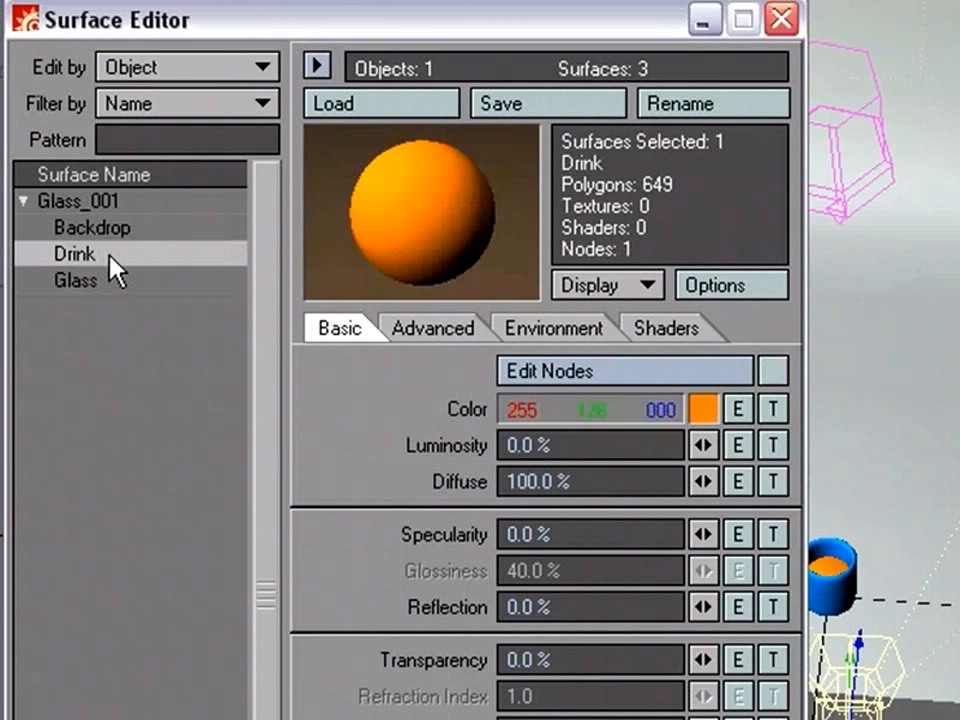
{"action": "left_click", "coordinate": [752, 379]}
{"action": "right_click", "coordinate": [612, 616]}
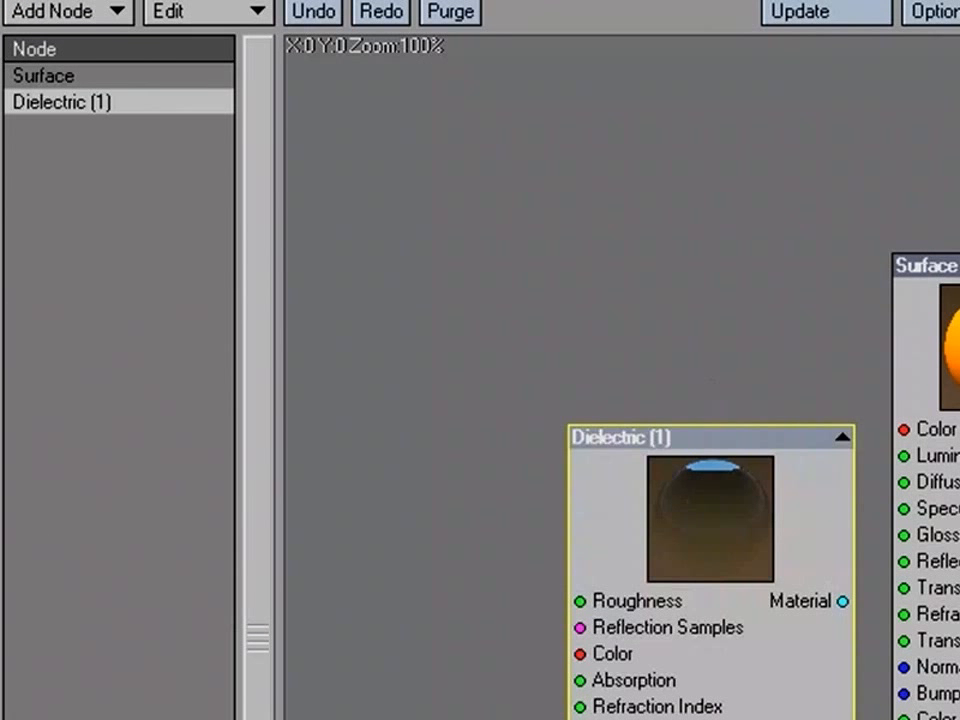
{"action": "left_click_drag", "start_coordinate": [678, 517], "coordinate": [613, 654]}
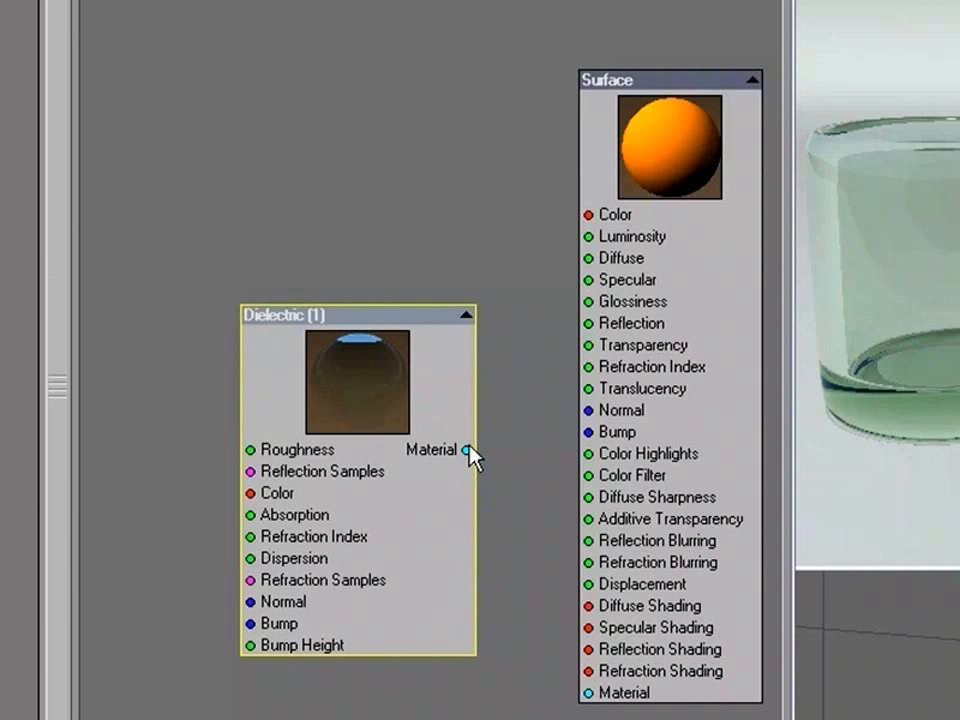
{"action": "left_click_drag", "start_coordinate": [470, 452], "coordinate": [585, 692]}
{"action": "left_click_drag", "start_coordinate": [390, 390], "coordinate": [388, 415]}
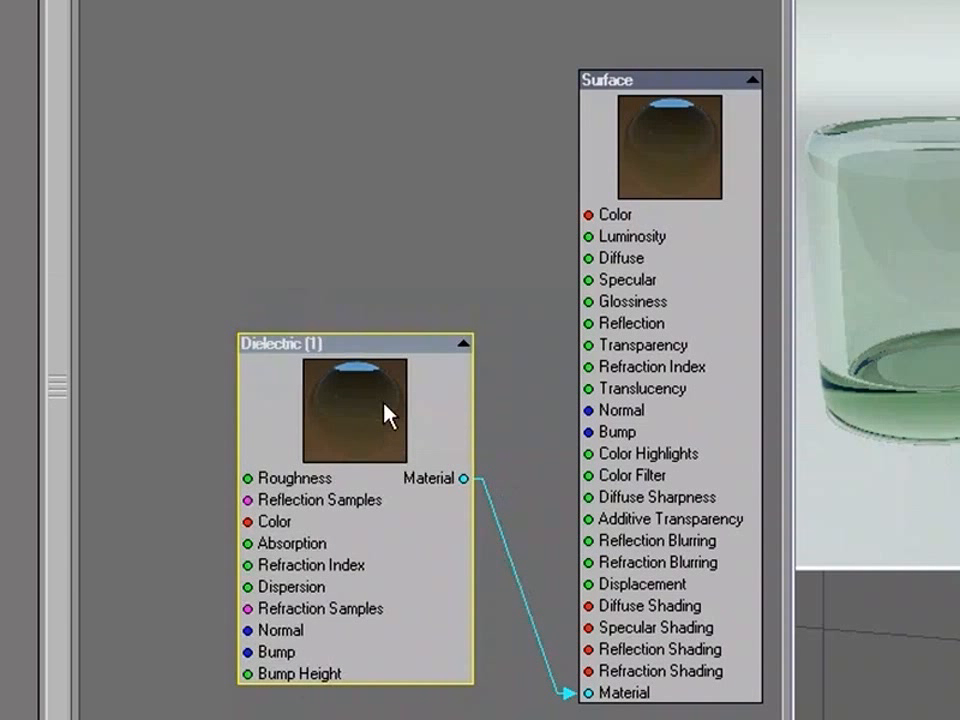
Step: Set the Drink Dielectric node's color to amber orange, RGB 210, 150, 26
{"action": "double_click", "coordinate": [380, 413]}
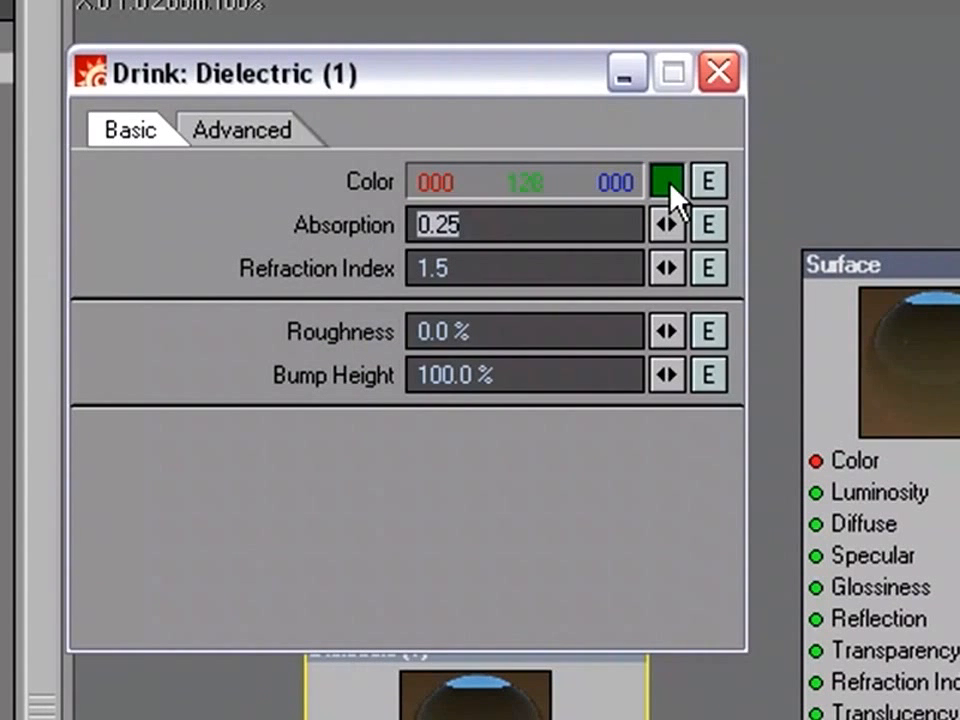
{"action": "left_click", "coordinate": [668, 182]}
{"action": "left_click", "coordinate": [166, 355]}
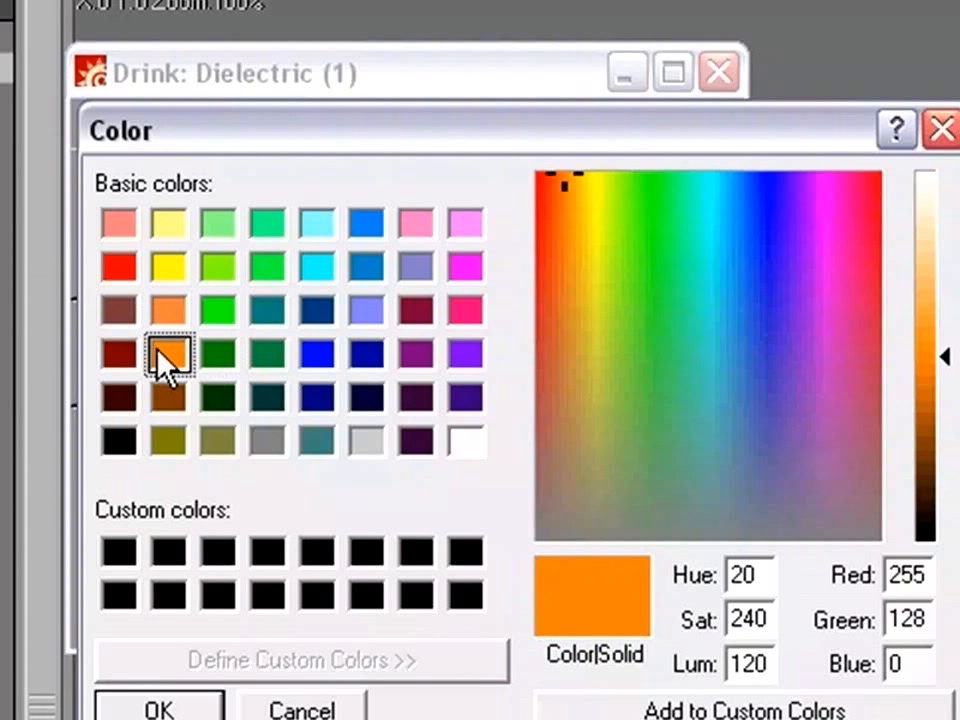
{"action": "left_click_drag", "start_coordinate": [578, 222], "coordinate": [563, 249]}
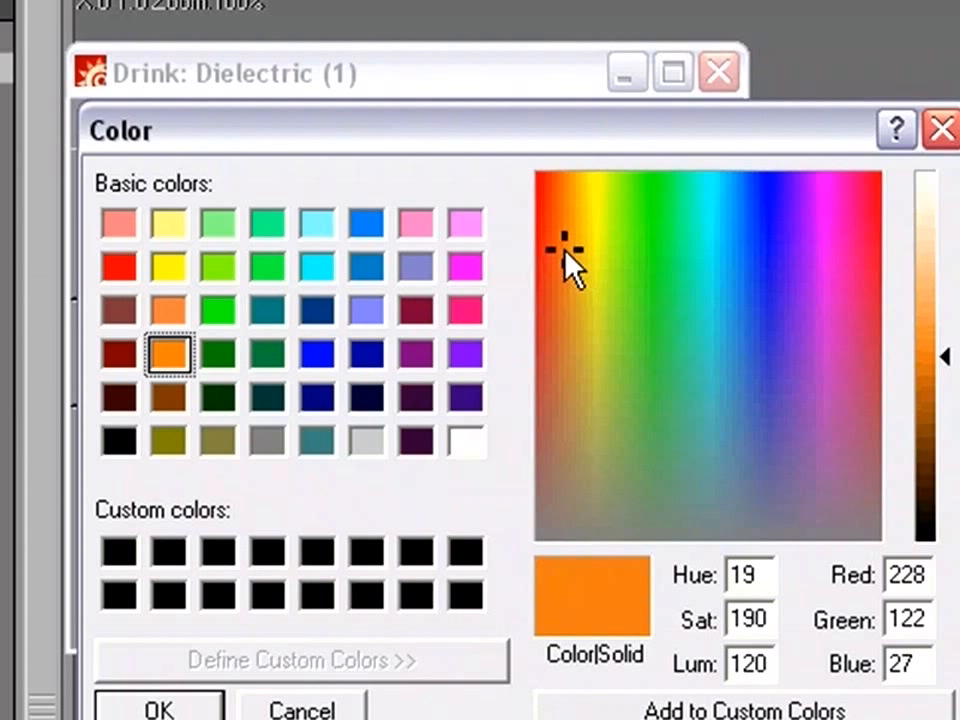
{"action": "left_click_drag", "start_coordinate": [945, 325], "coordinate": [945, 289]}
{"action": "left_click_drag", "start_coordinate": [585, 330], "coordinate": [568, 240]}
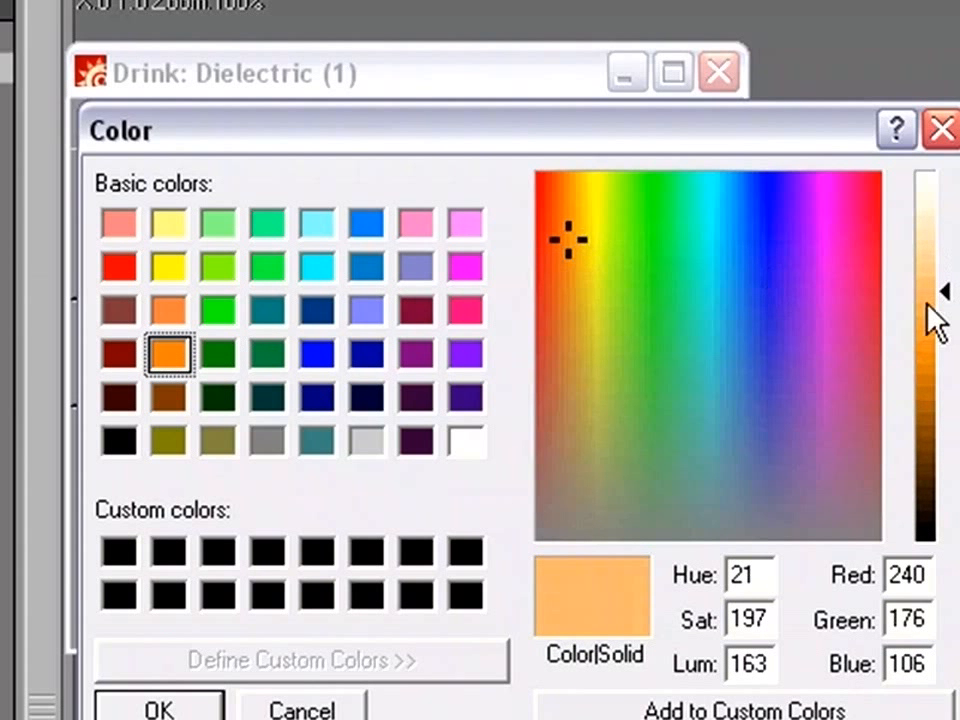
{"action": "left_click", "coordinate": [942, 303]}
{"action": "left_click_drag", "start_coordinate": [943, 302], "coordinate": [943, 370]}
{"action": "left_click_drag", "start_coordinate": [583, 249], "coordinate": [576, 254]}
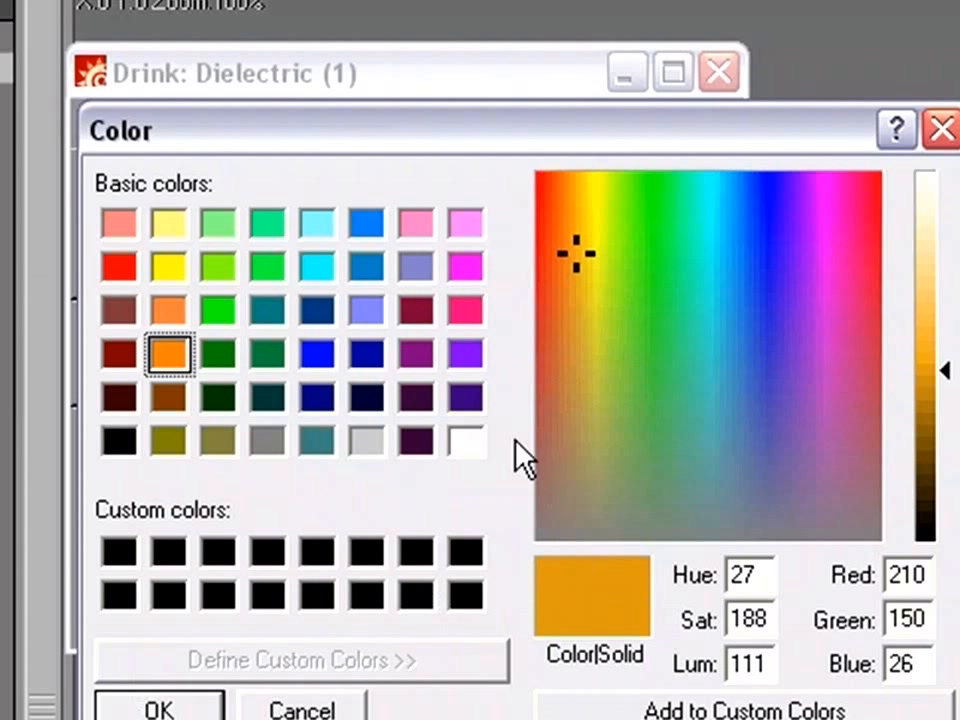
{"action": "left_click", "coordinate": [159, 707]}
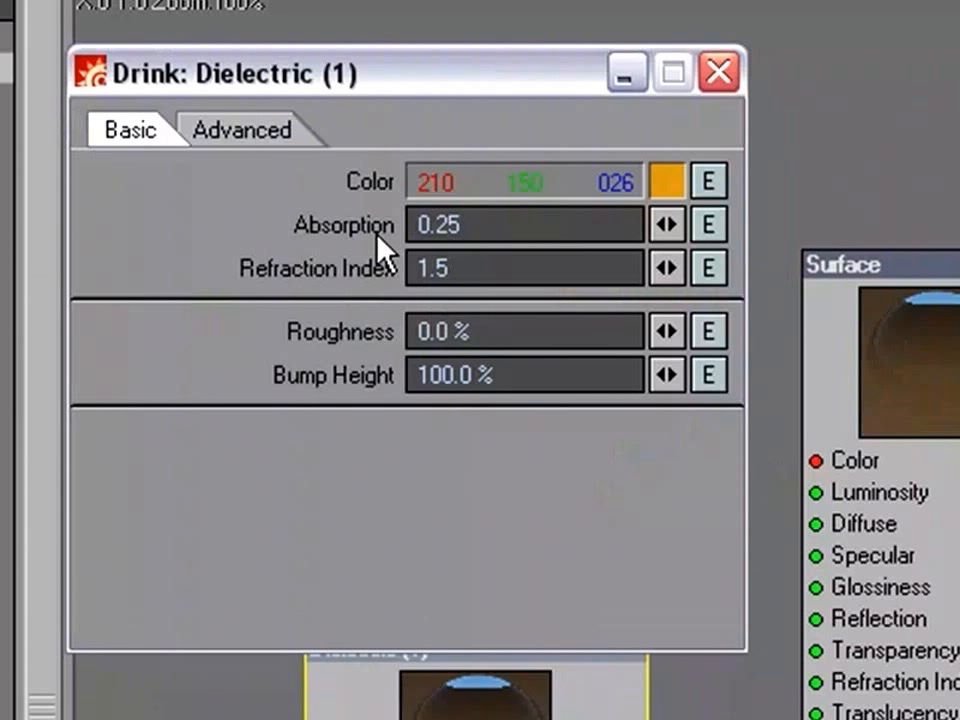
Step: Set the Drink Dielectric node's absorption to 1.0
{"action": "left_click_drag", "start_coordinate": [516, 221], "coordinate": [360, 236]}
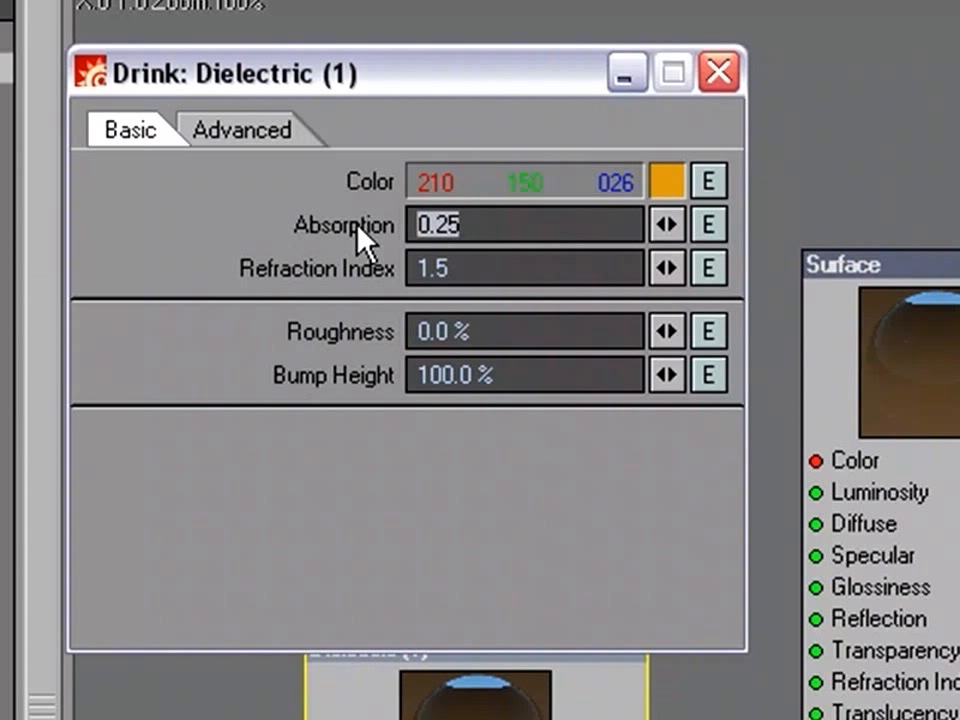
{"action": "type", "text": "1"}
{"action": "key", "text": "Tab"}
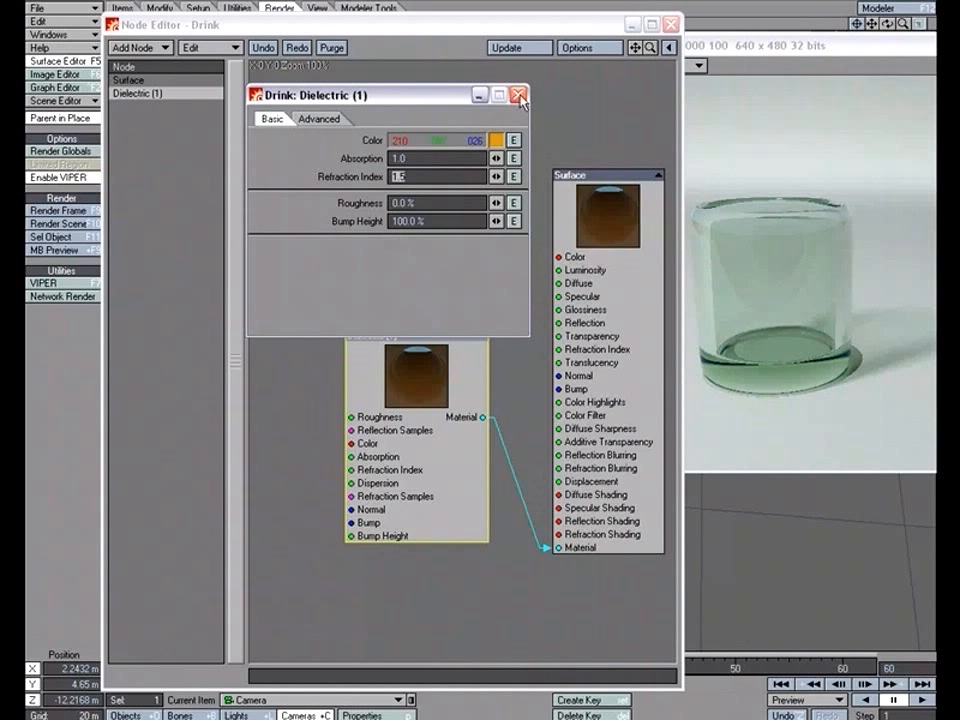
Step: Shift the Drink surface's Dielectric node lower in the network and render the current frame with the amber drink material
{"action": "left_click", "coordinate": [518, 96]}
{"action": "left_click_drag", "start_coordinate": [435, 353], "coordinate": [426, 392]}
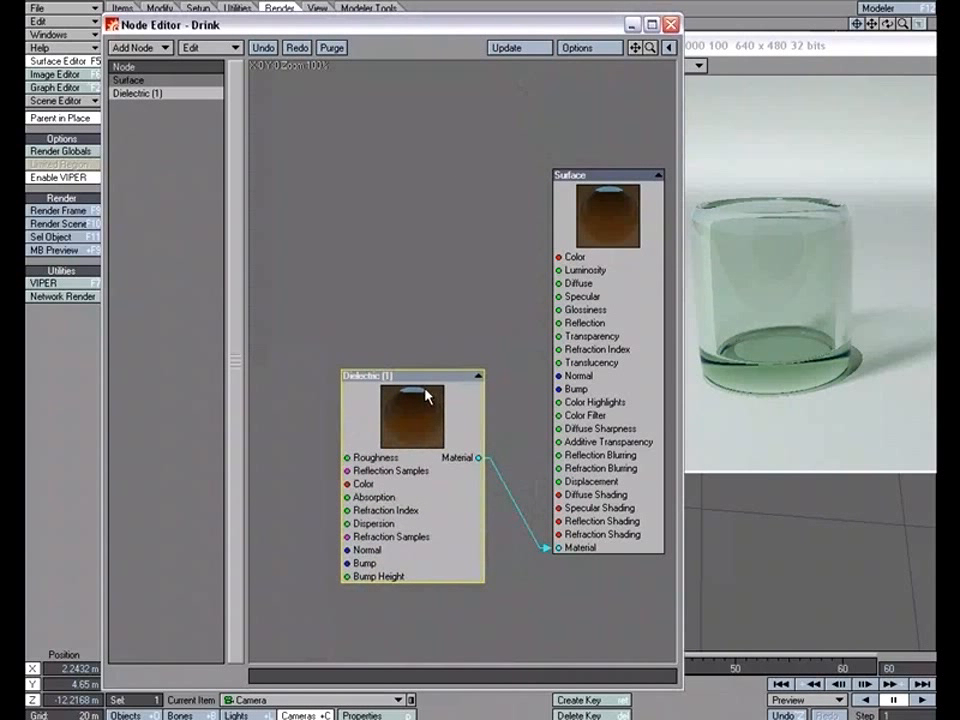
{"action": "left_click", "coordinate": [726, 222]}
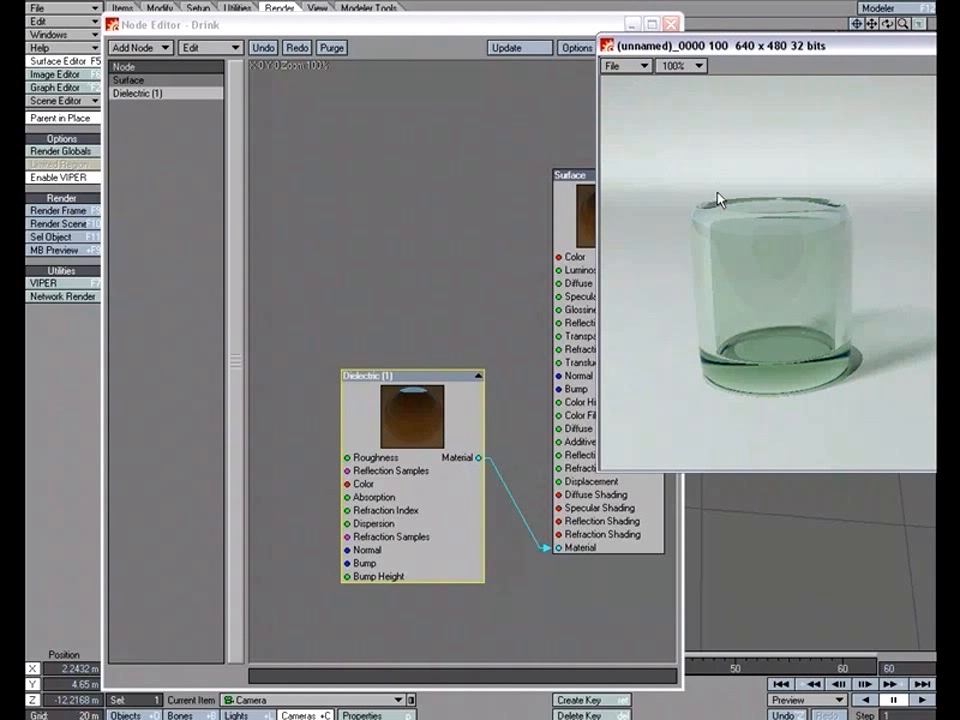
{"action": "key", "text": "F9"}
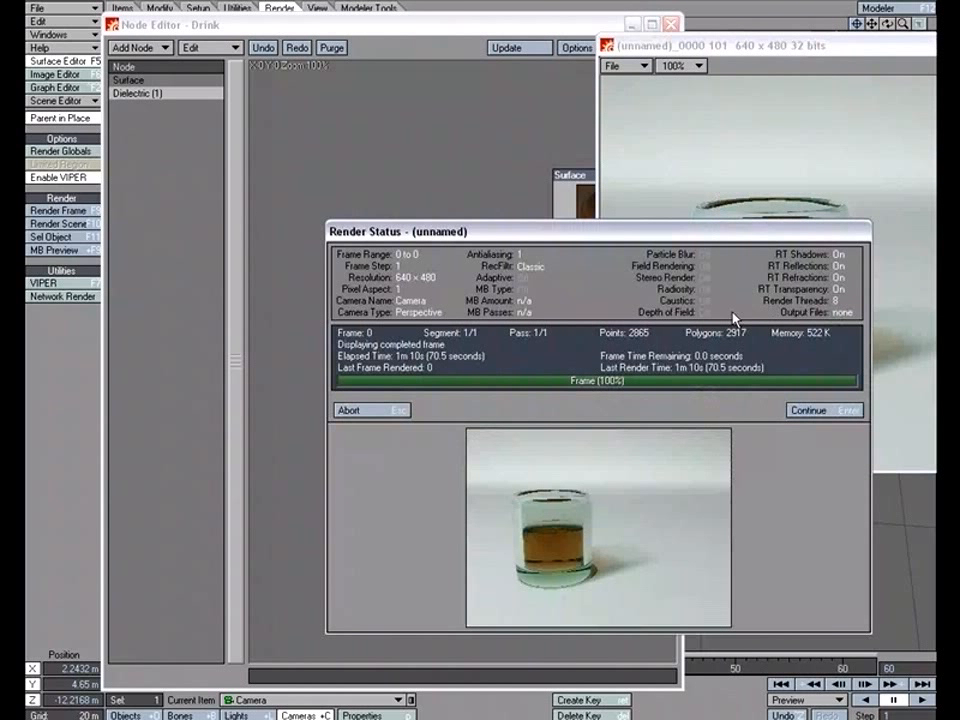
{"action": "left_click", "coordinate": [809, 410]}
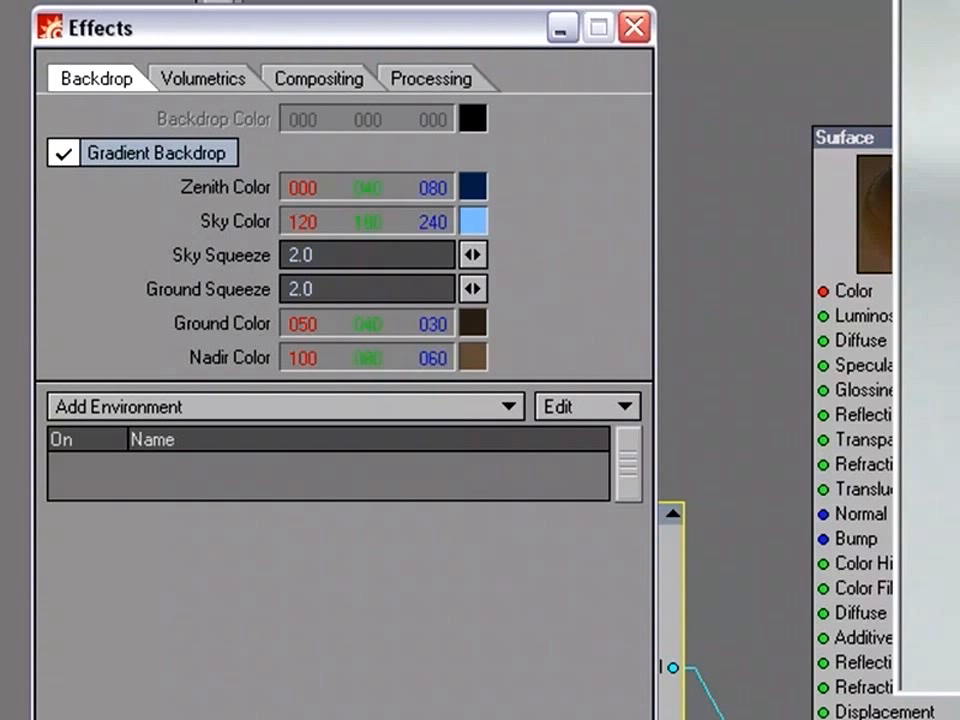
Step: Turn off the gradient backdrop and add an Image World environment with Tofu_Boxx_lr.png as its light probe image
{"action": "left_click", "coordinate": [64, 153]}
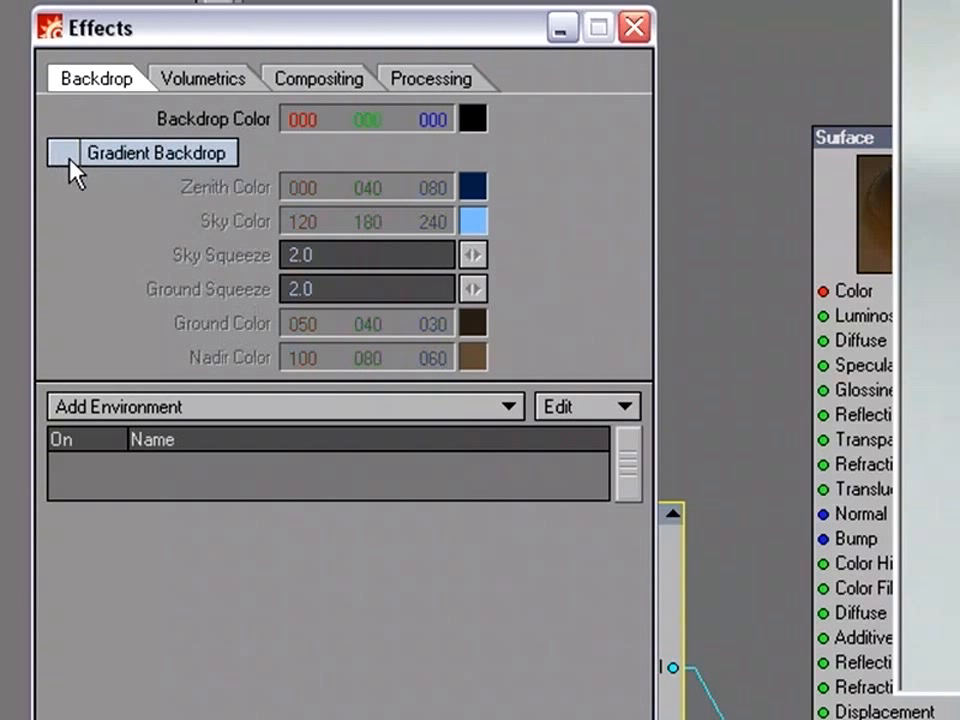
{"action": "left_click", "coordinate": [313, 408]}
{"action": "left_click", "coordinate": [350, 408]}
{"action": "left_click", "coordinate": [343, 465]}
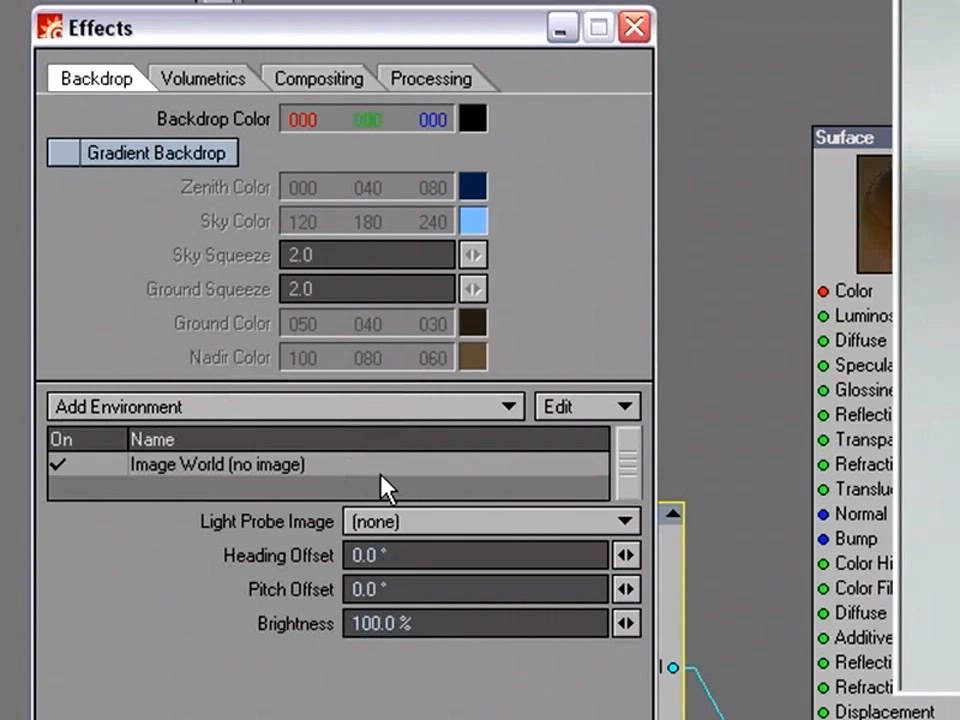
{"action": "left_click", "coordinate": [388, 521]}
{"action": "left_click", "coordinate": [413, 549]}
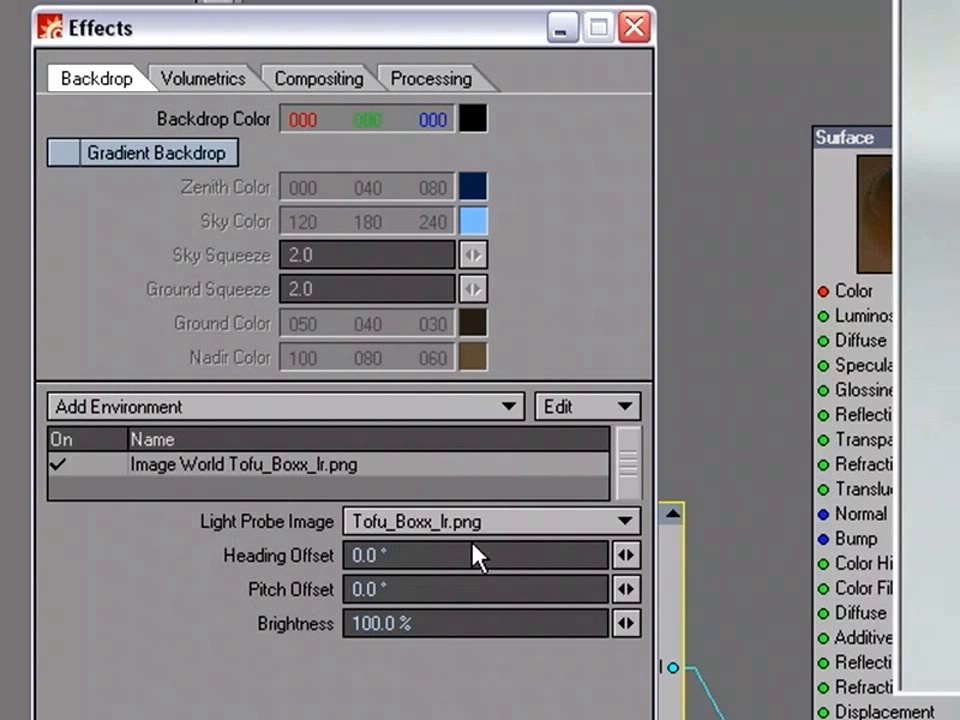
{"action": "left_click", "coordinate": [634, 27]}
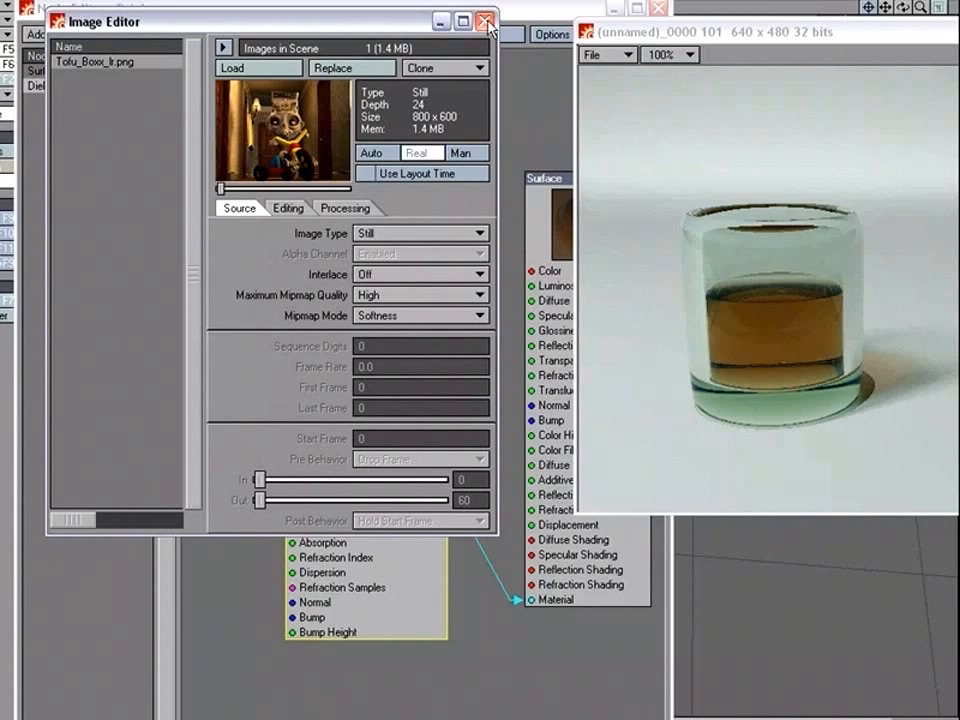
Step: Close the image settings and render the current frame with the new Image World environment
{"action": "left_click", "coordinate": [487, 24]}
{"action": "left_click", "coordinate": [671, 38]}
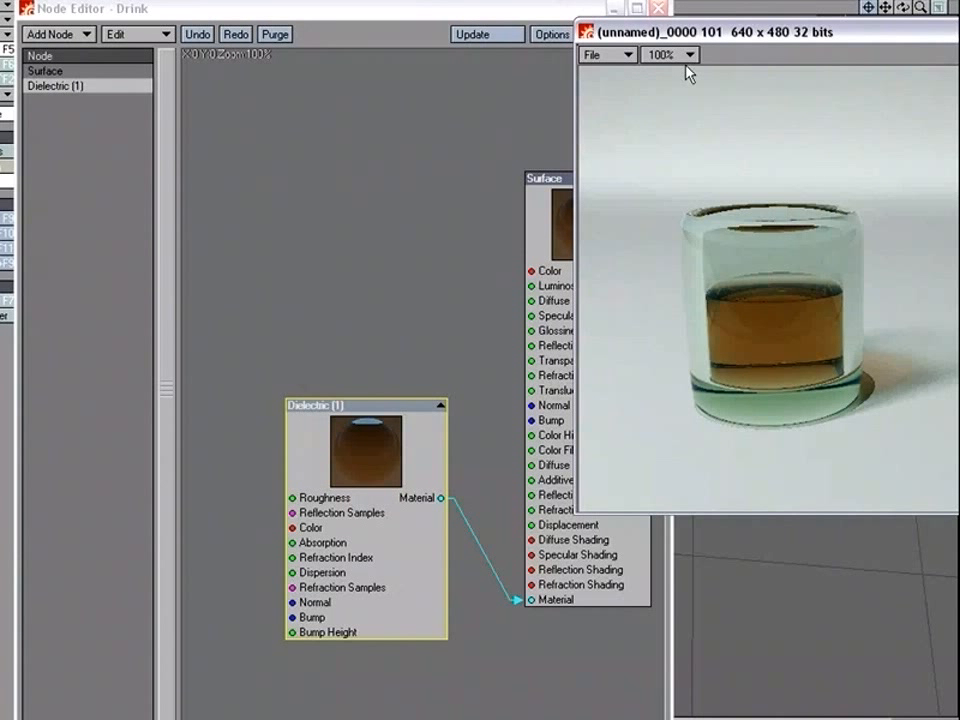
{"action": "key", "text": "F9"}
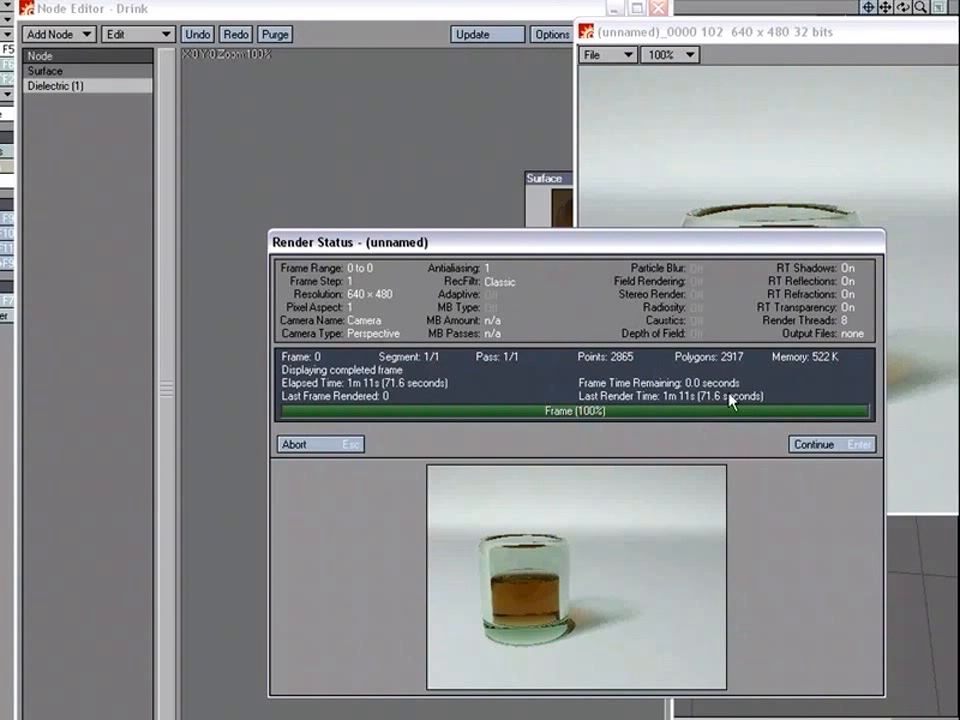
{"action": "left_click", "coordinate": [855, 445]}
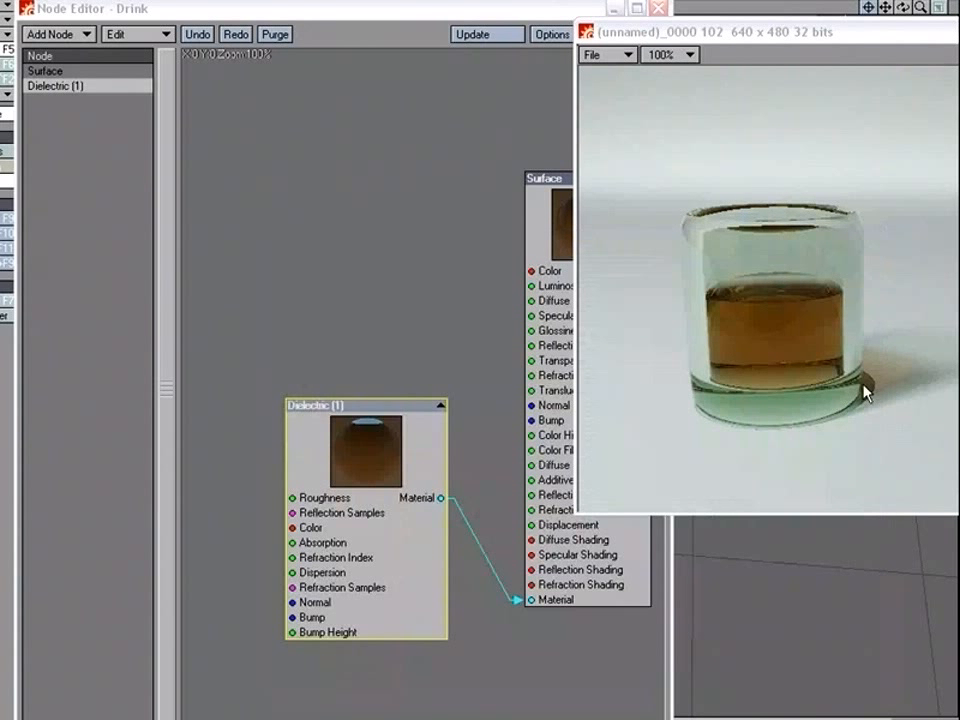
Step: Compare the last two renders of the glass by switching back and forth, and move the render window aside
{"action": "left_click", "coordinate": [824, 266]}
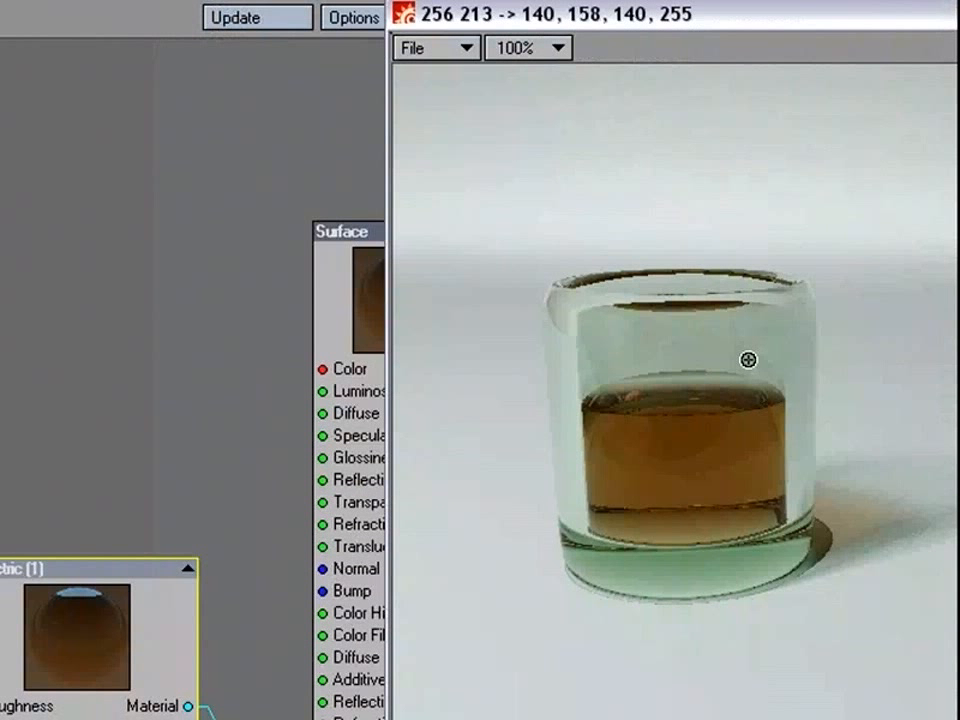
{"action": "key", "text": "Left"}
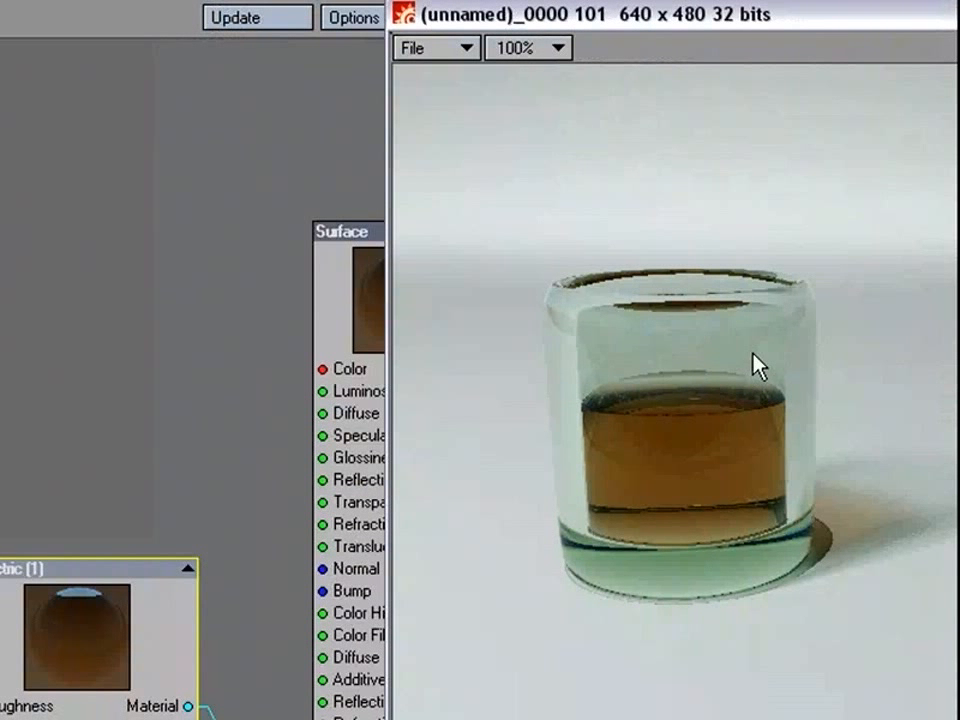
{"action": "key", "text": "Right"}
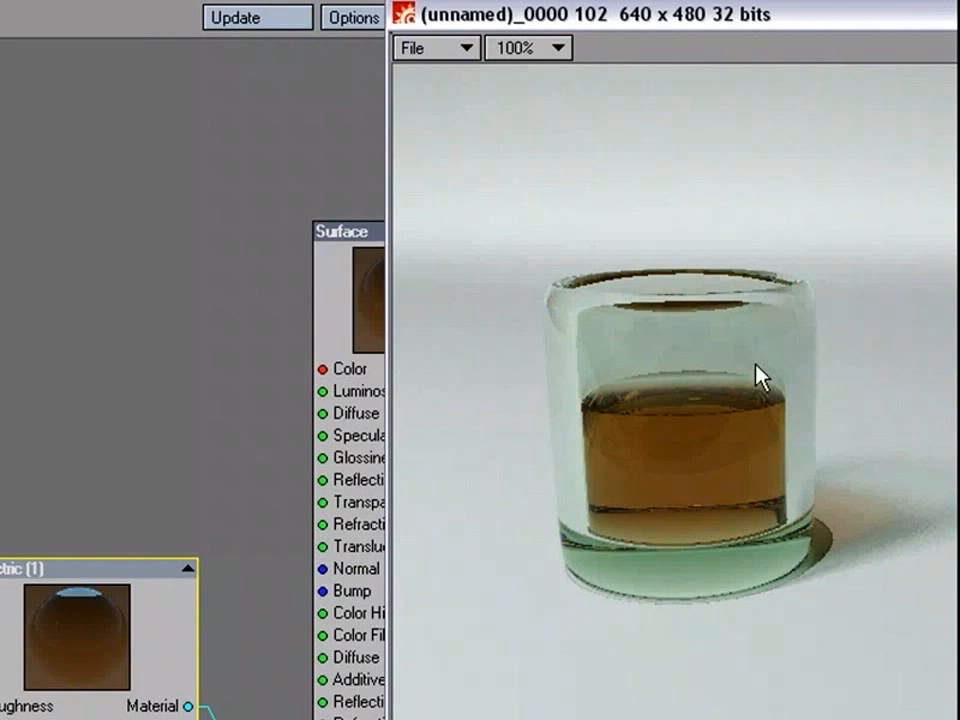
{"action": "key", "text": "Left"}
{"action": "key", "text": "Right"}
{"action": "key", "text": "Left"}
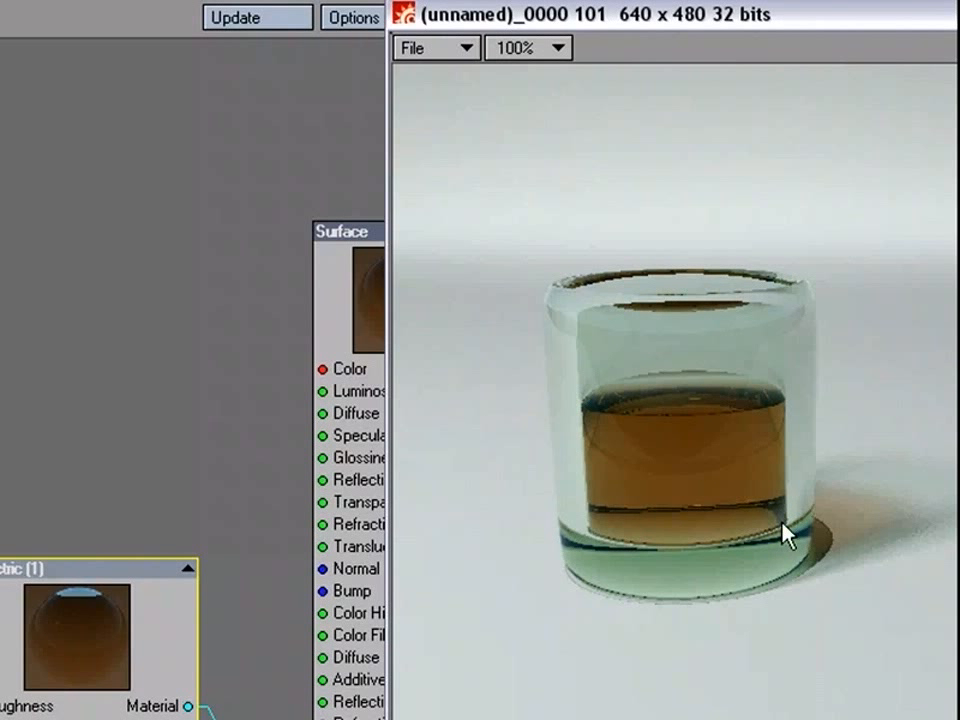
{"action": "key", "text": "Right"}
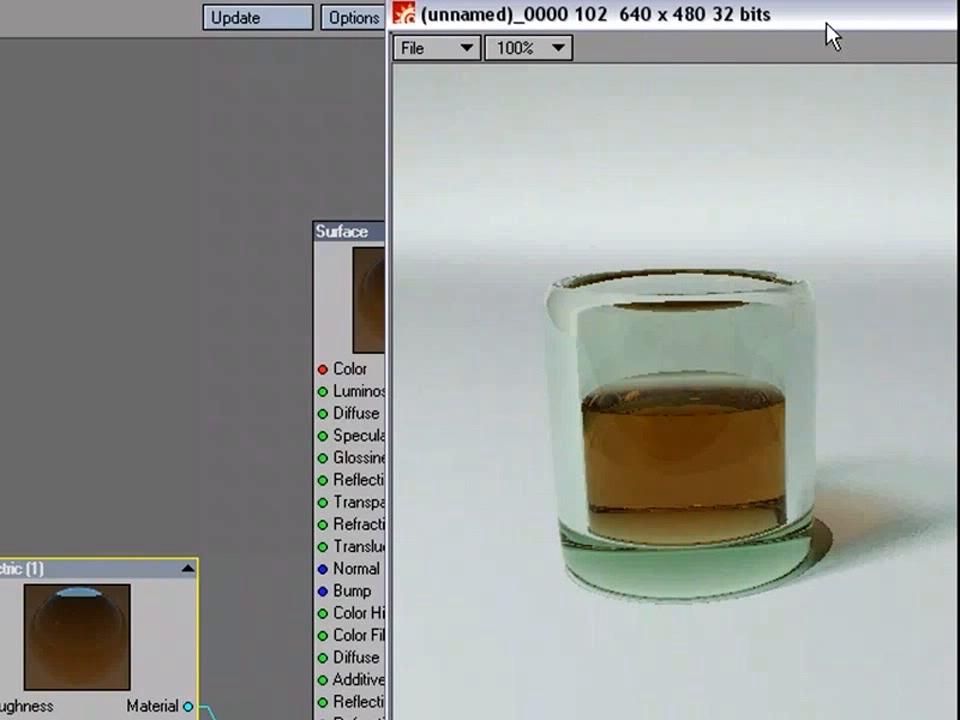
{"action": "left_click_drag", "start_coordinate": [826, 22], "coordinate": [701, 22]}
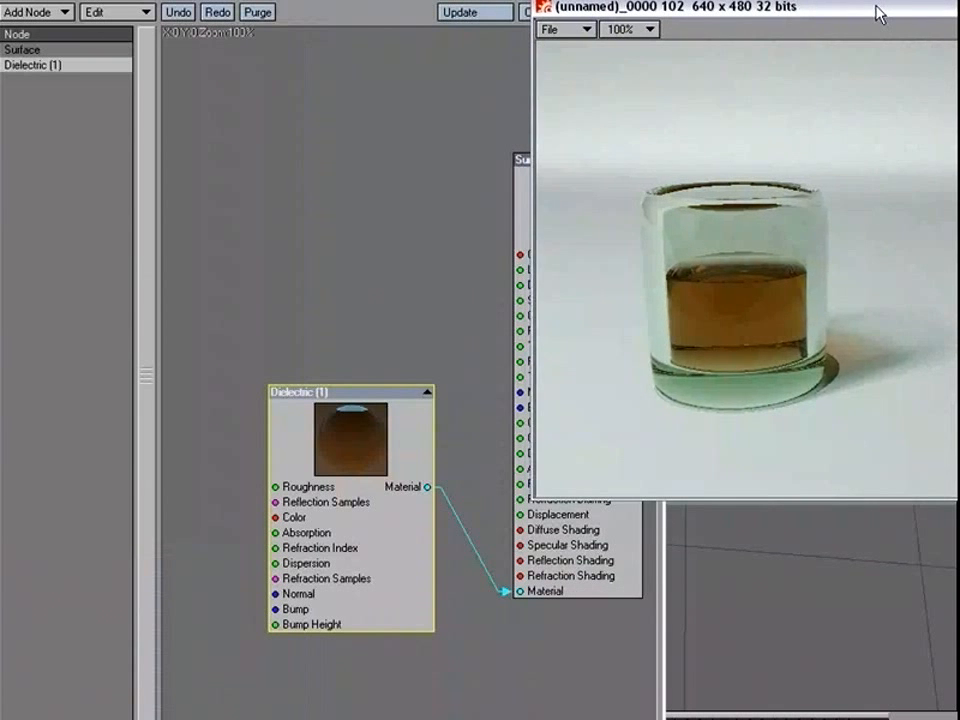
{"action": "left_click_drag", "start_coordinate": [876, 13], "coordinate": [891, 14]}
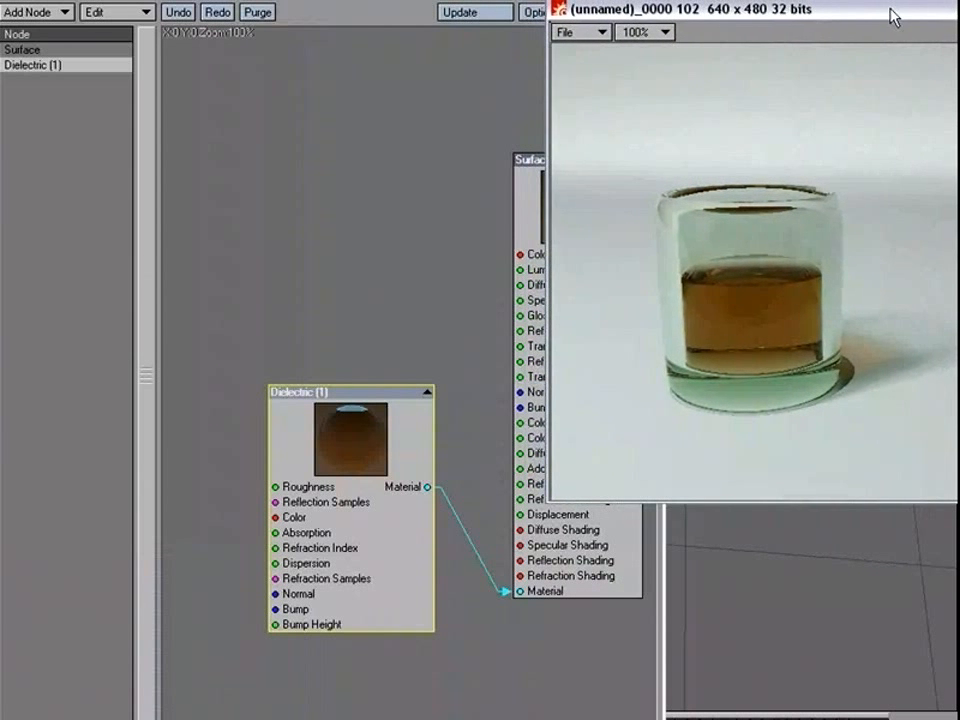
{"action": "left_click_drag", "start_coordinate": [729, 17], "coordinate": [735, 17]}
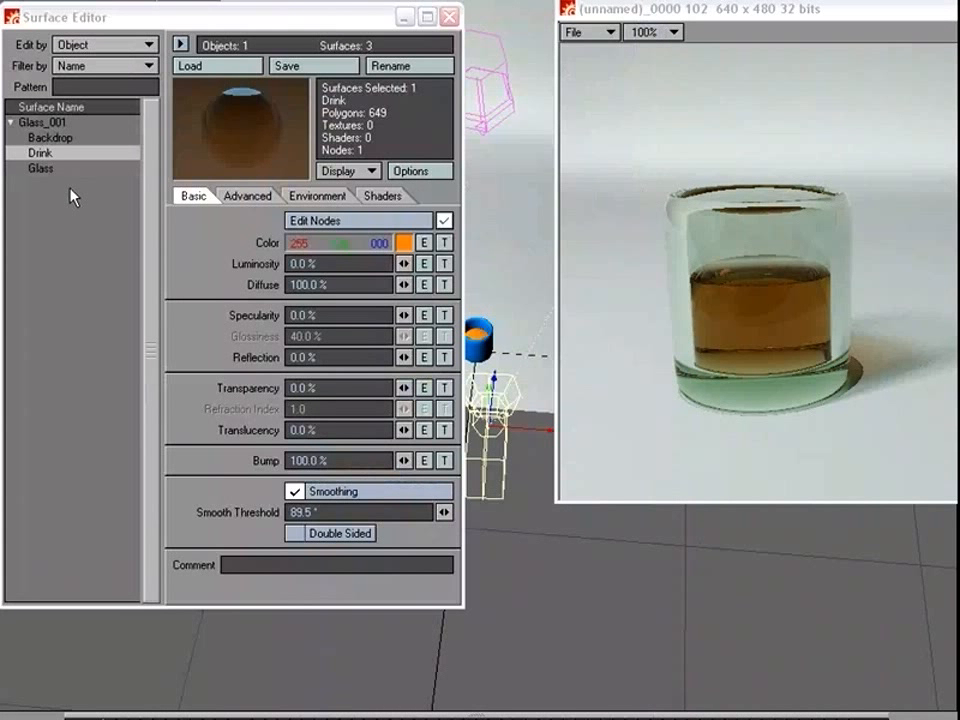
Step: Change the color of the Glass surface's Dielectric node to dark blue
{"action": "left_click", "coordinate": [62, 170]}
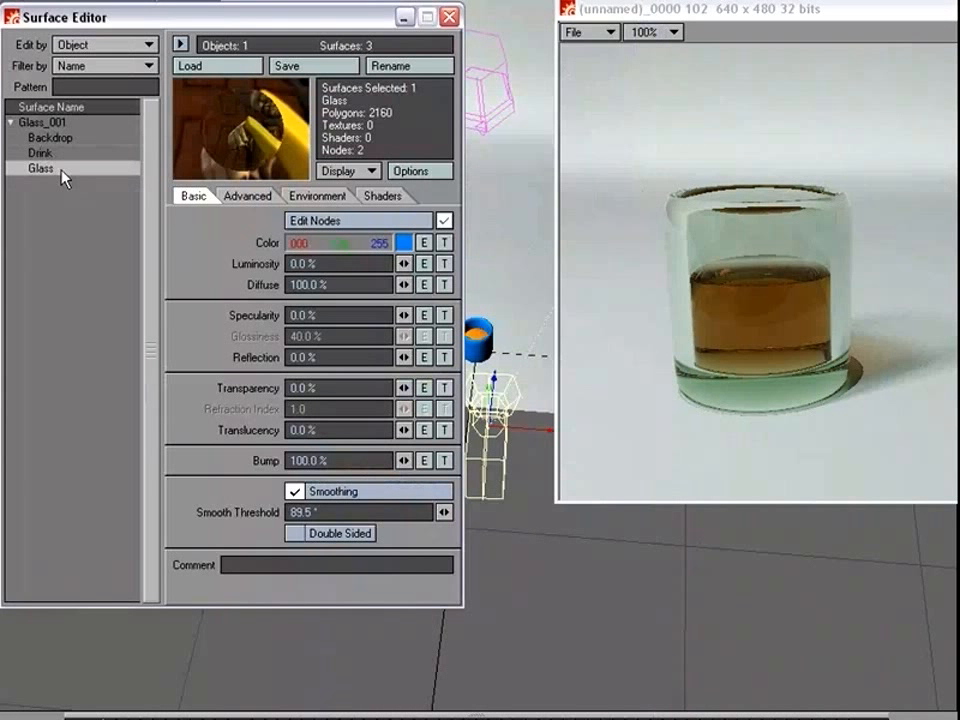
{"action": "left_click", "coordinate": [336, 219]}
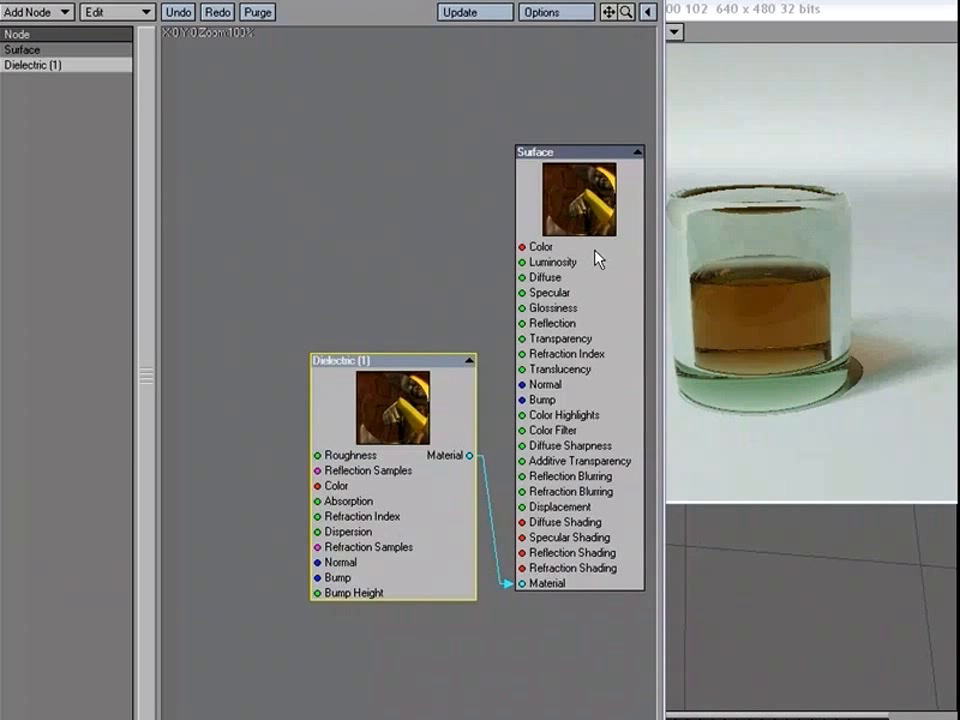
{"action": "double_click", "coordinate": [340, 360]}
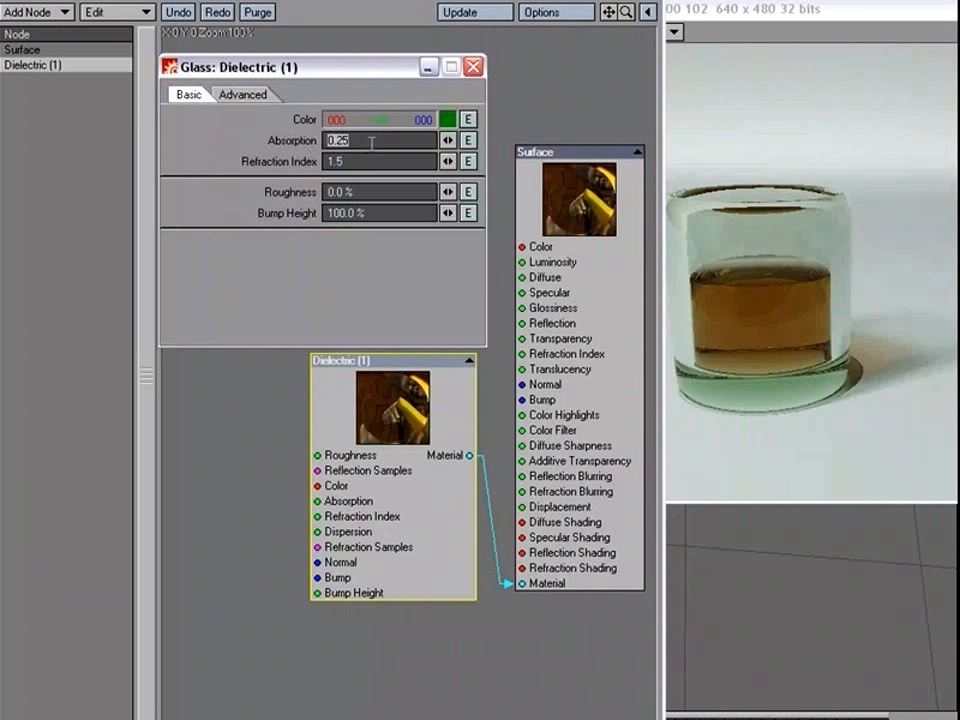
{"action": "left_click", "coordinate": [467, 119]}
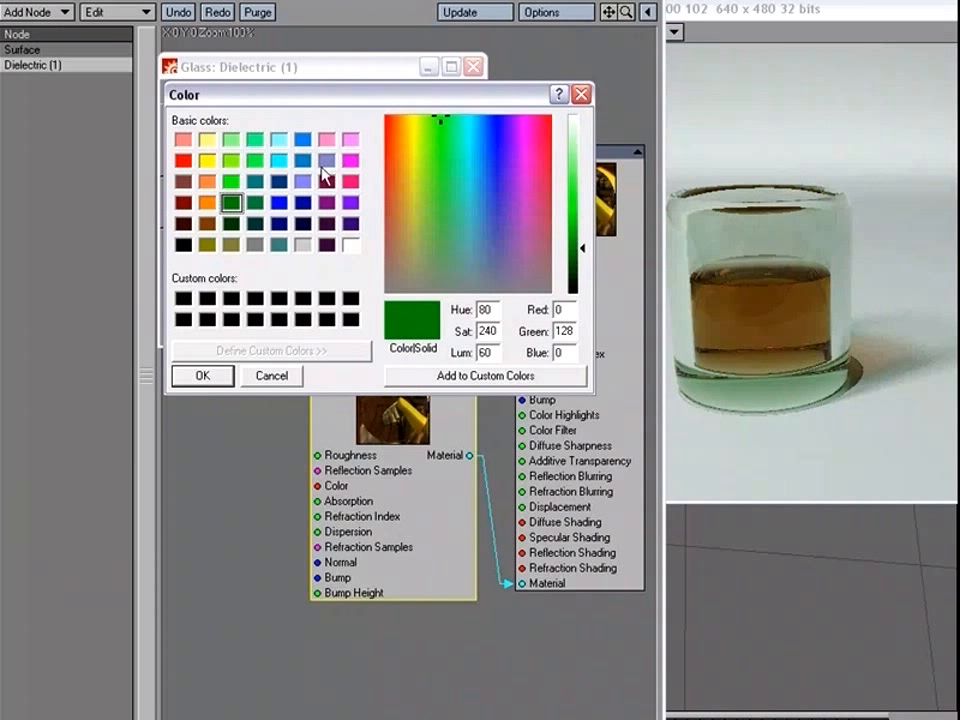
{"action": "left_click", "coordinate": [303, 139]}
{"action": "left_click", "coordinate": [279, 181]}
{"action": "left_click", "coordinate": [222, 373]}
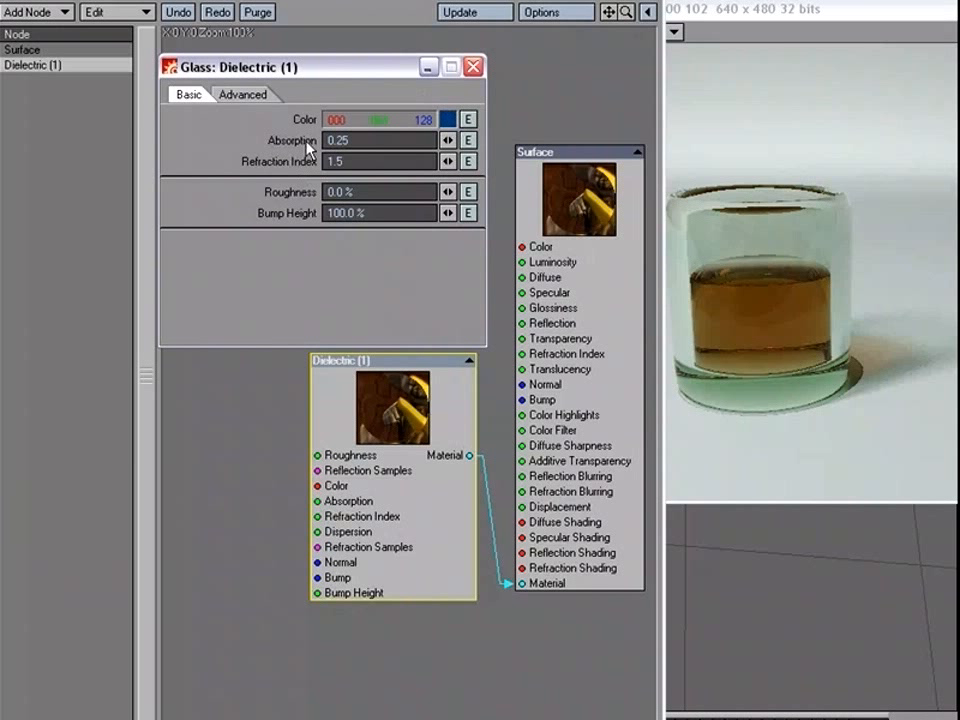
{"action": "left_click", "coordinate": [473, 66]}
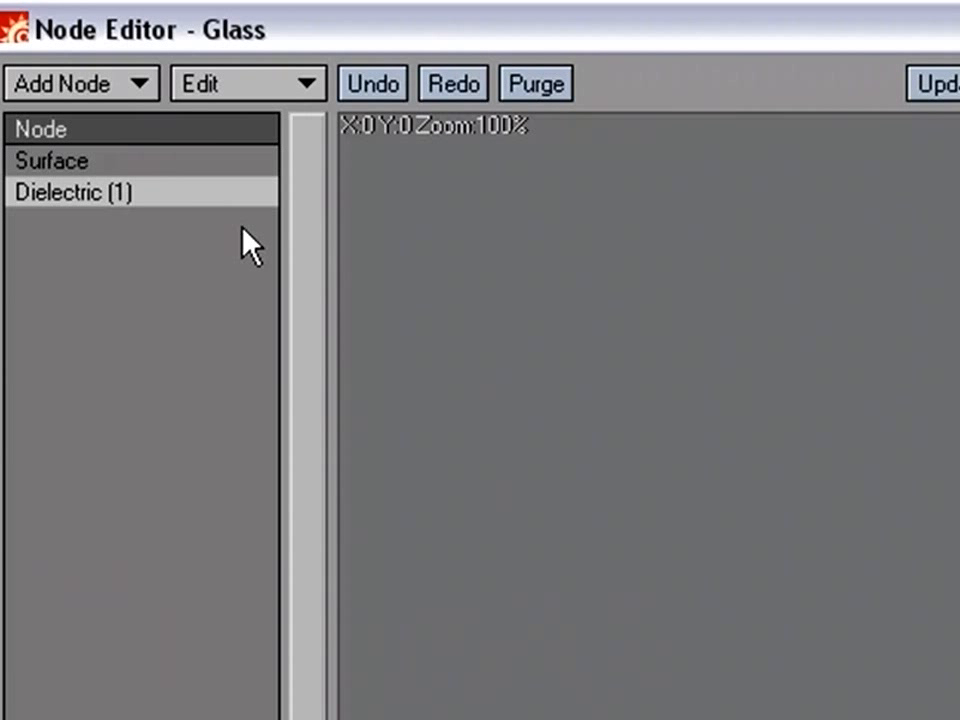
Step: Add a Gradient node to the Glass surface's network and set its input to Y Coordinate
{"action": "left_click", "coordinate": [128, 82]}
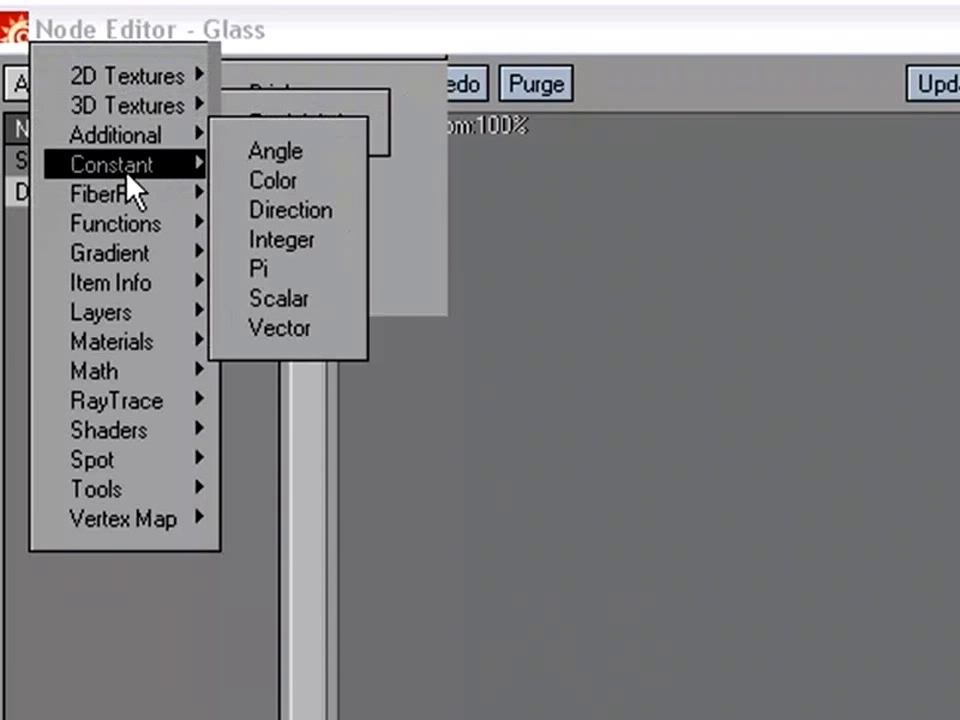
{"action": "mouse_move", "coordinate": [124, 253]}
{"action": "left_click", "coordinate": [277, 270]}
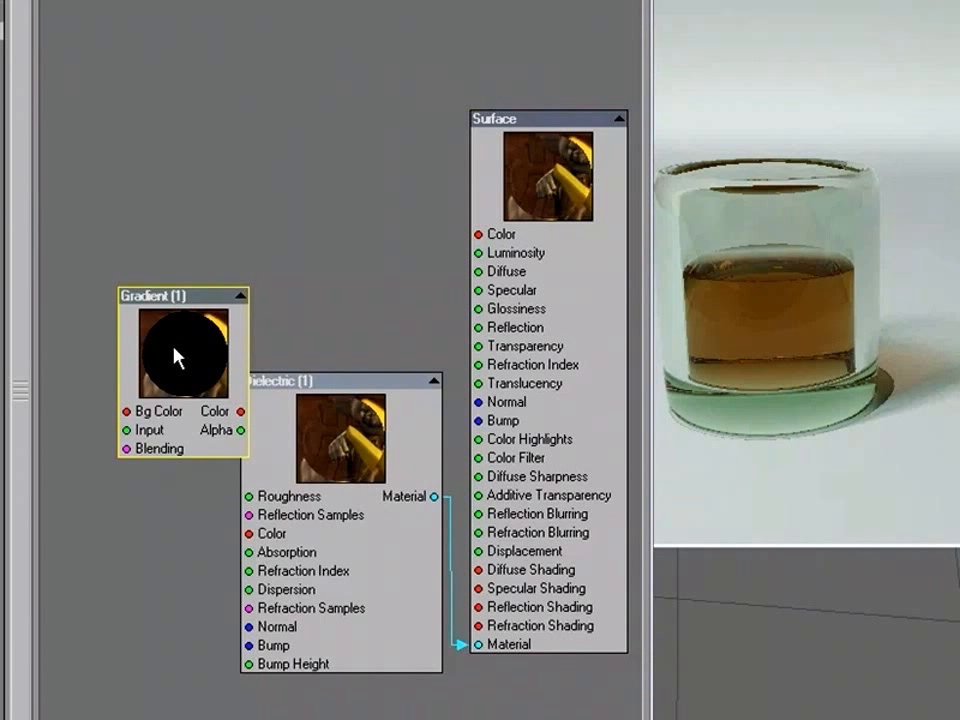
{"action": "double_click", "coordinate": [182, 358]}
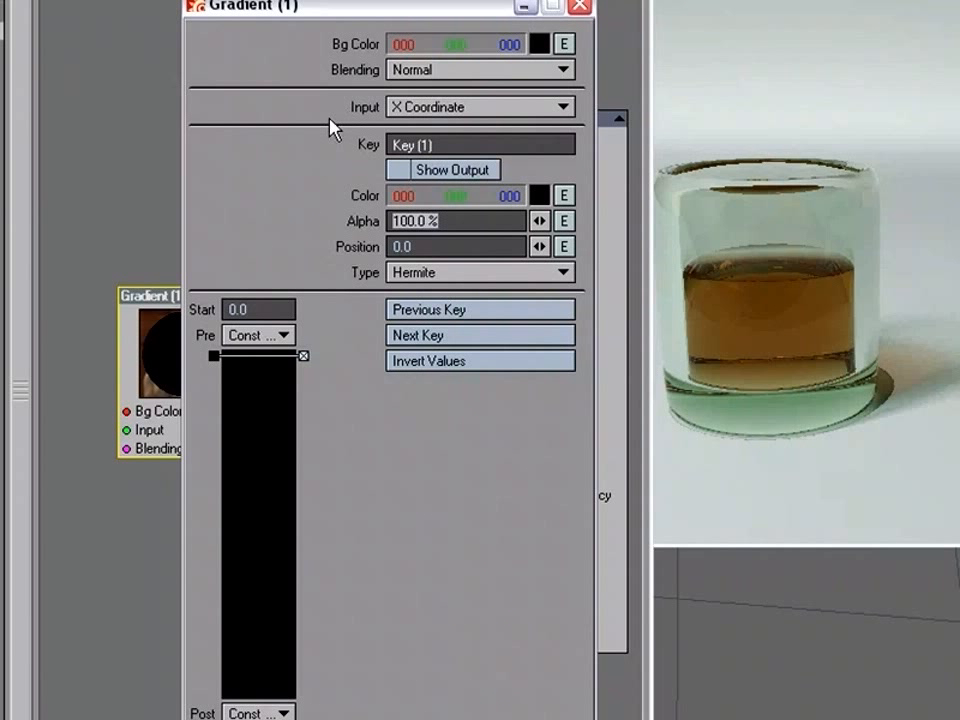
{"action": "left_click", "coordinate": [465, 107]}
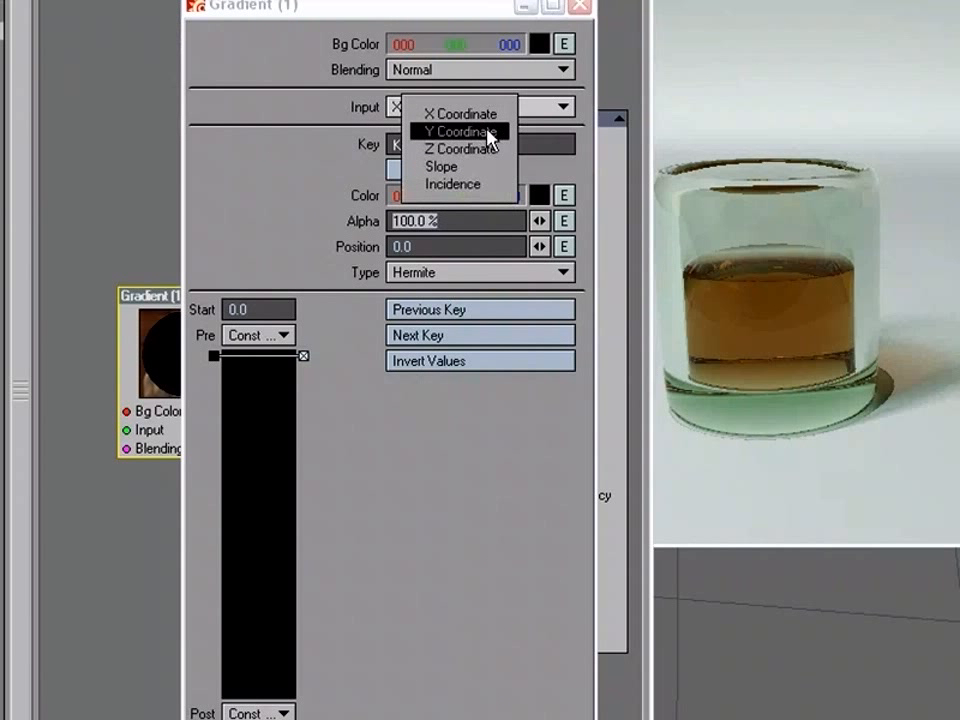
{"action": "left_click", "coordinate": [491, 131]}
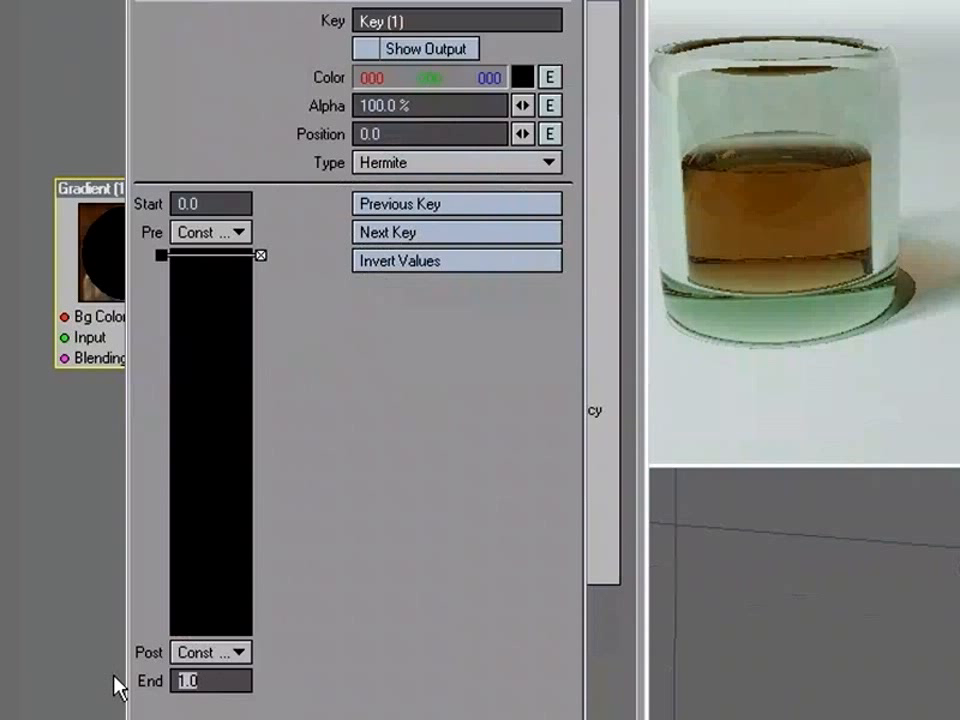
Step: Set the gradient's end value to 4.0 and the first key's alpha to 25%
{"action": "type", "text": "4"}
{"action": "key", "text": "Return"}
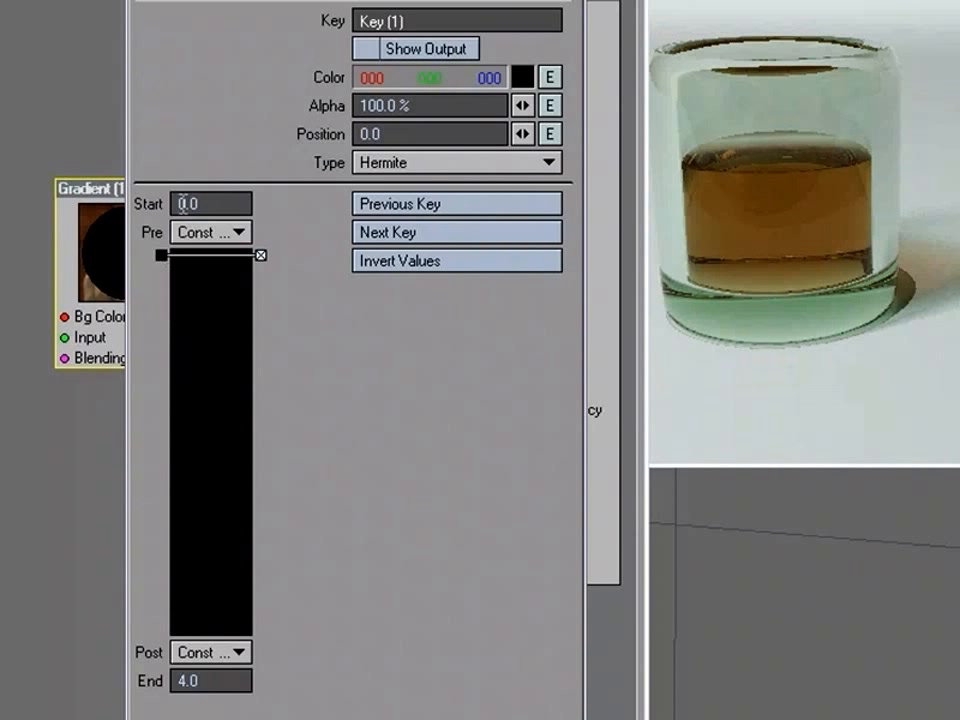
{"action": "left_click", "coordinate": [425, 106]}
{"action": "type", "text": "20"}
{"action": "key", "text": "Tab"}
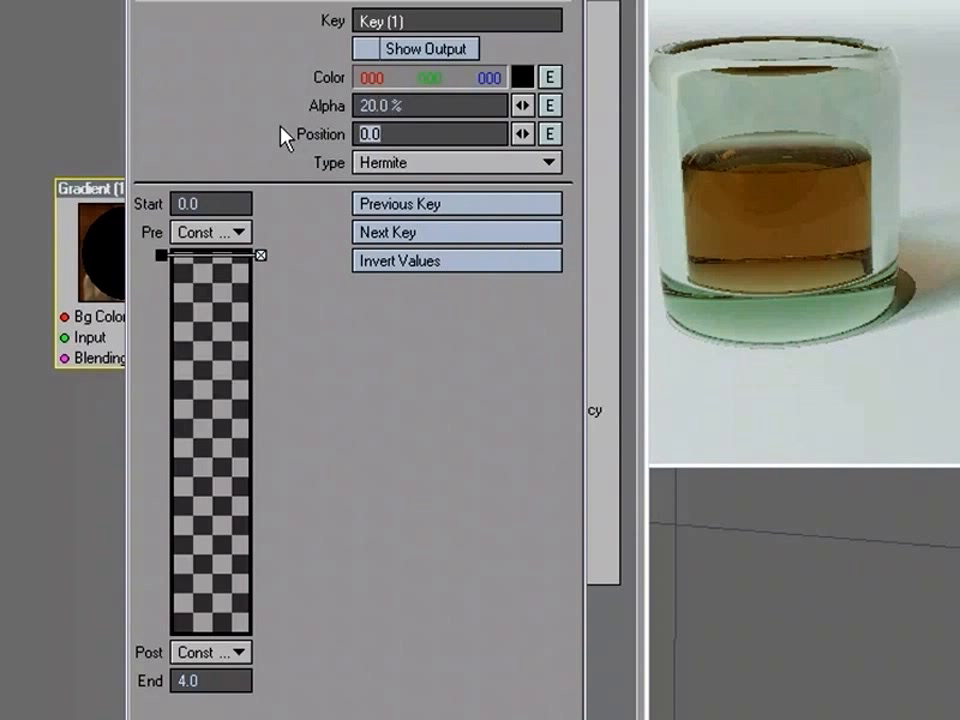
{"action": "left_click_drag", "start_coordinate": [412, 104], "coordinate": [305, 112]}
{"action": "type", "text": "25"}
{"action": "key", "text": "Return"}
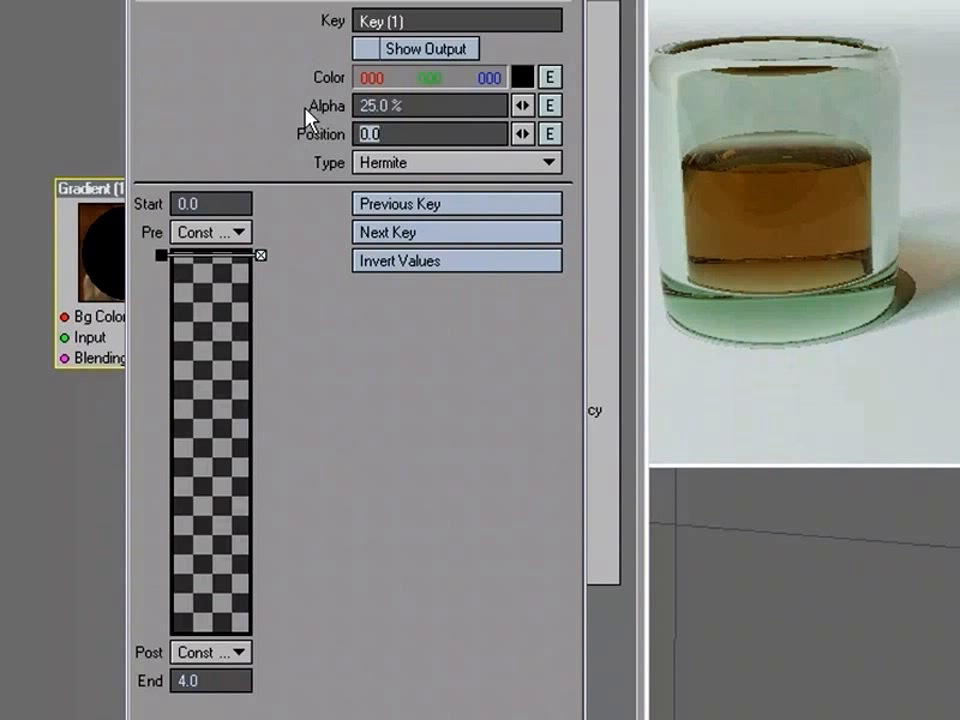
Step: Add two gradient keys at positions of about 2.26 and 3.05, and set the last key's alpha to 300%
{"action": "left_click", "coordinate": [176, 448]}
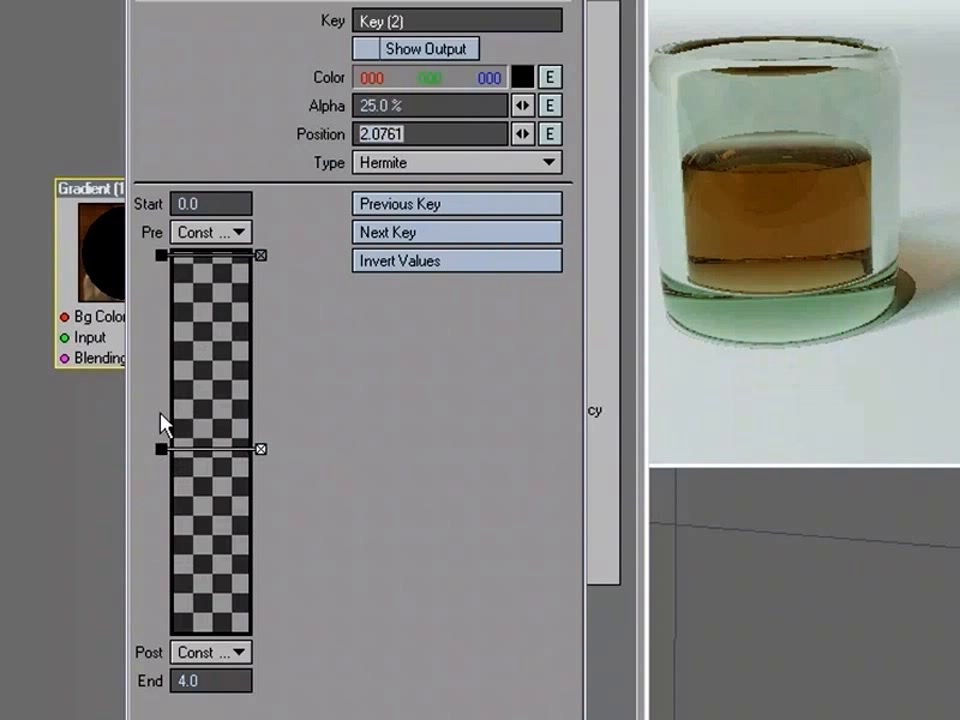
{"action": "left_click_drag", "start_coordinate": [166, 480], "coordinate": [191, 476]}
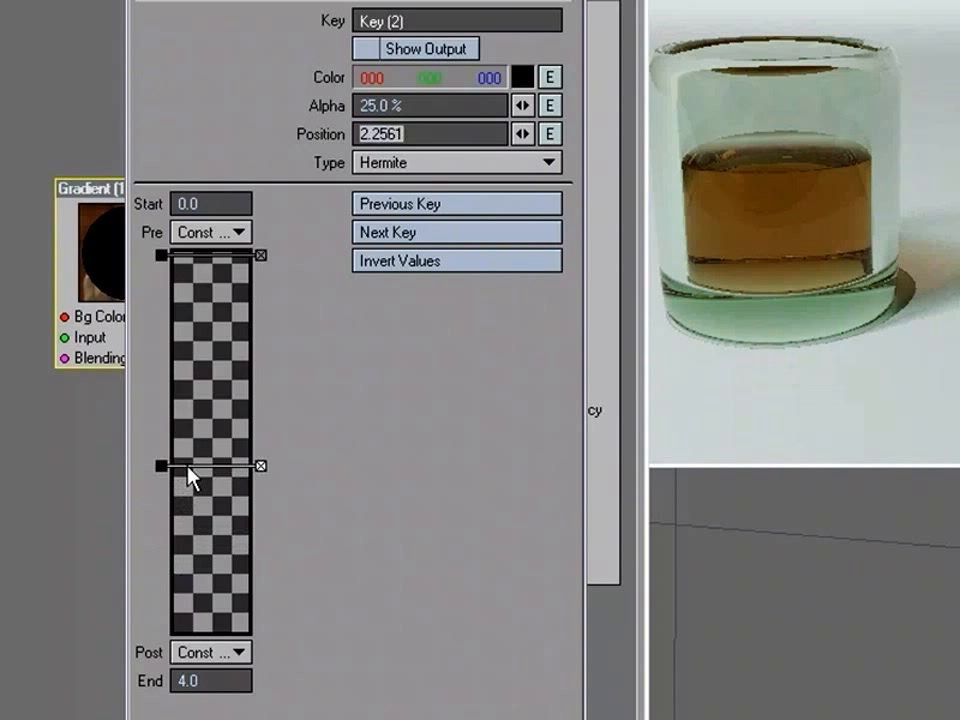
{"action": "left_click", "coordinate": [165, 528]}
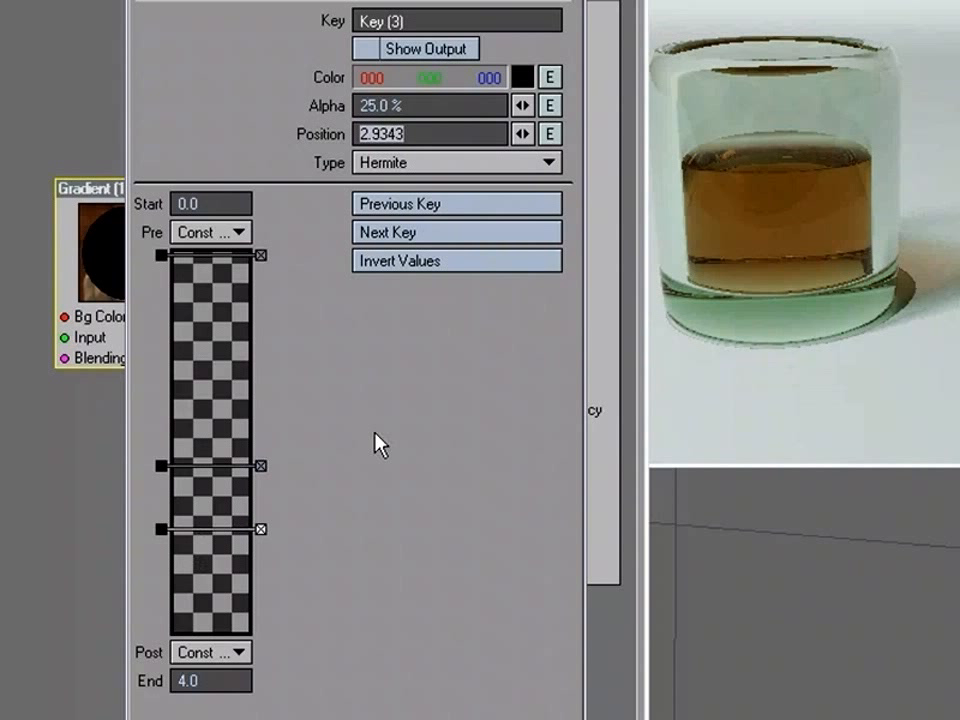
{"action": "left_click", "coordinate": [418, 105]}
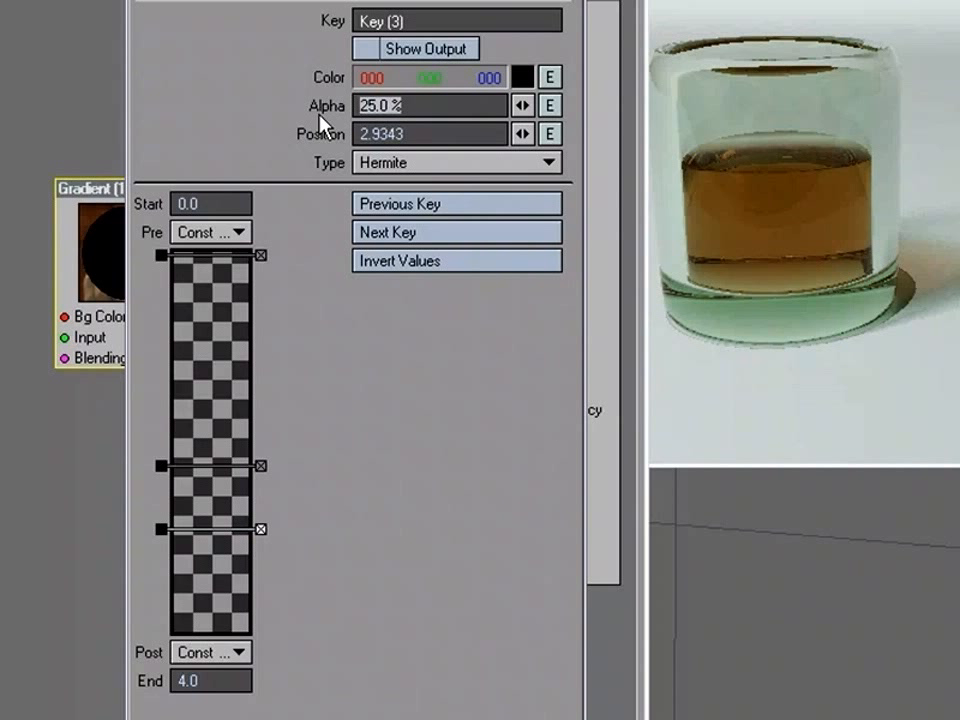
{"action": "type", "text": "300"}
{"action": "key", "text": "Return"}
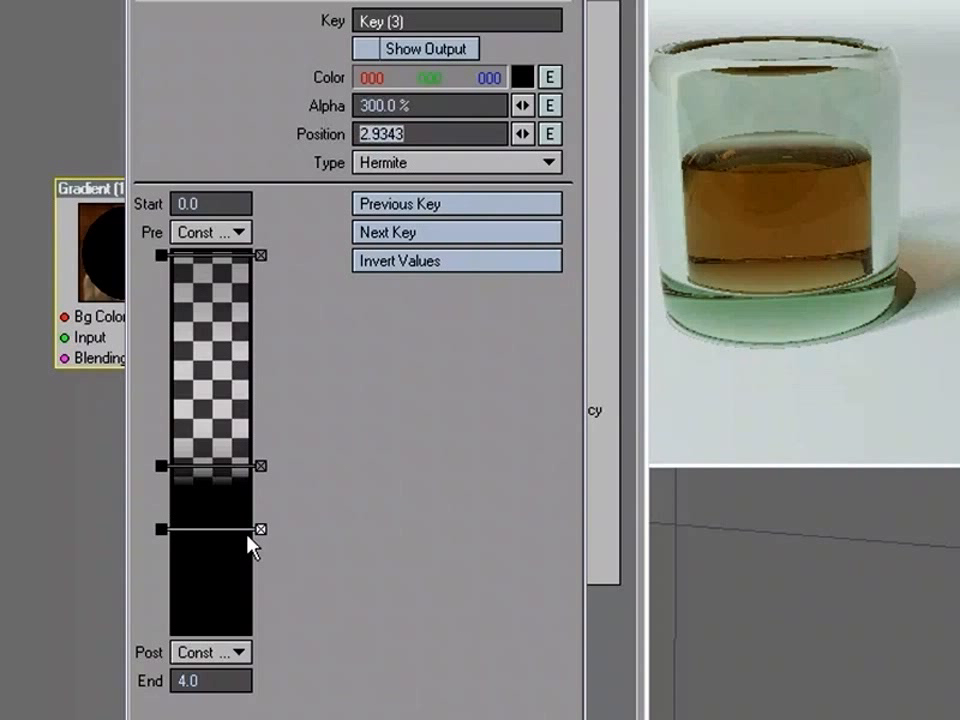
{"action": "left_click_drag", "start_coordinate": [244, 527], "coordinate": [216, 515]}
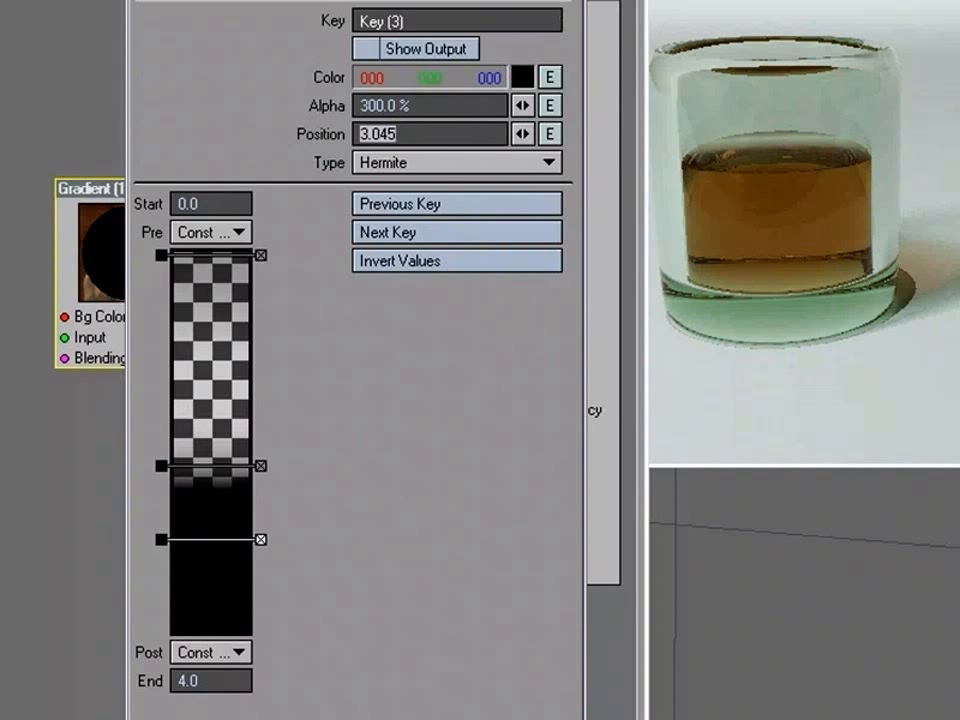
Step: Connect the Gradient node's Alpha output to the Dielectric node's Absorption input
{"action": "left_click", "coordinate": [570, 3]}
{"action": "left_click_drag", "start_coordinate": [142, 227], "coordinate": [72, 305]}
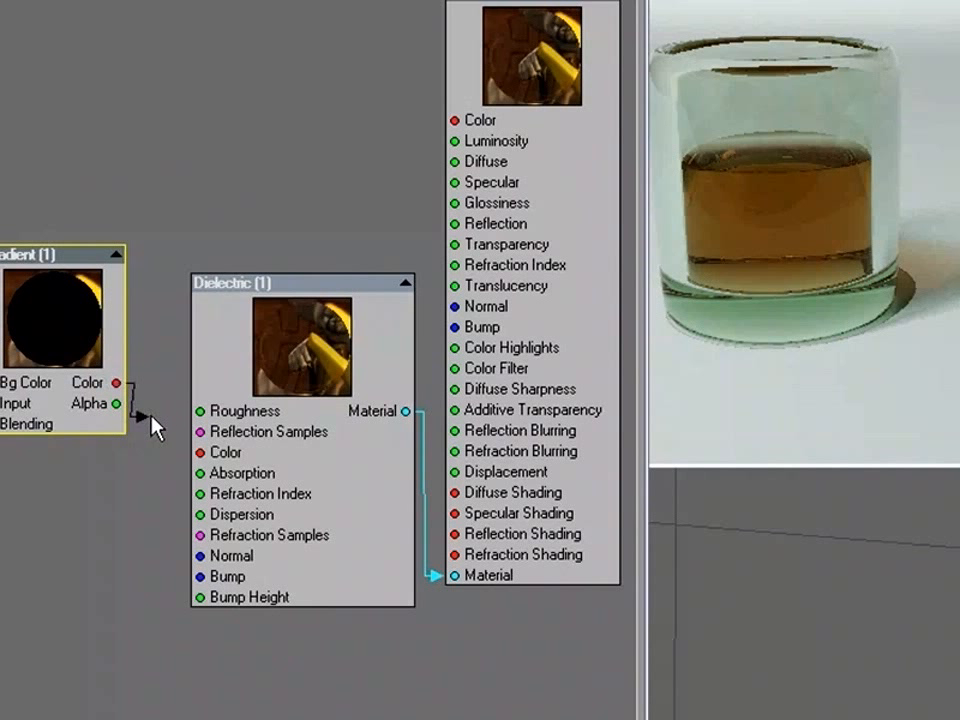
{"action": "double_click", "coordinate": [71, 306]}
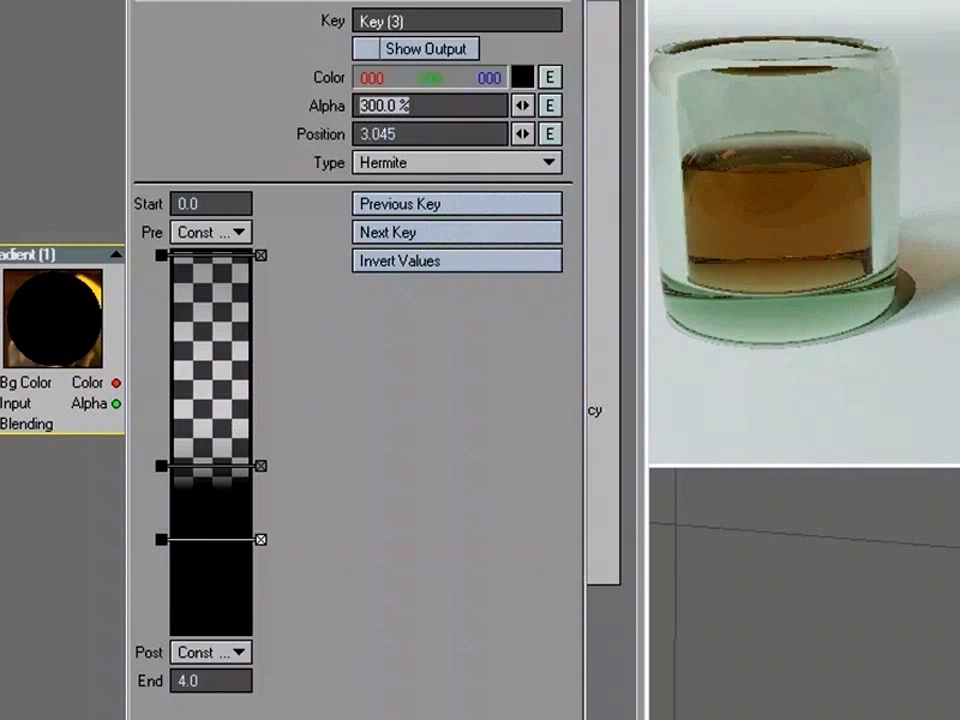
{"action": "left_click", "coordinate": [570, 3]}
{"action": "left_click_drag", "start_coordinate": [117, 406], "coordinate": [226, 476]}
Step: Render the current frame with the gradient-driven glass and bring up the finished image
{"action": "left_click", "coordinate": [847, 380]}
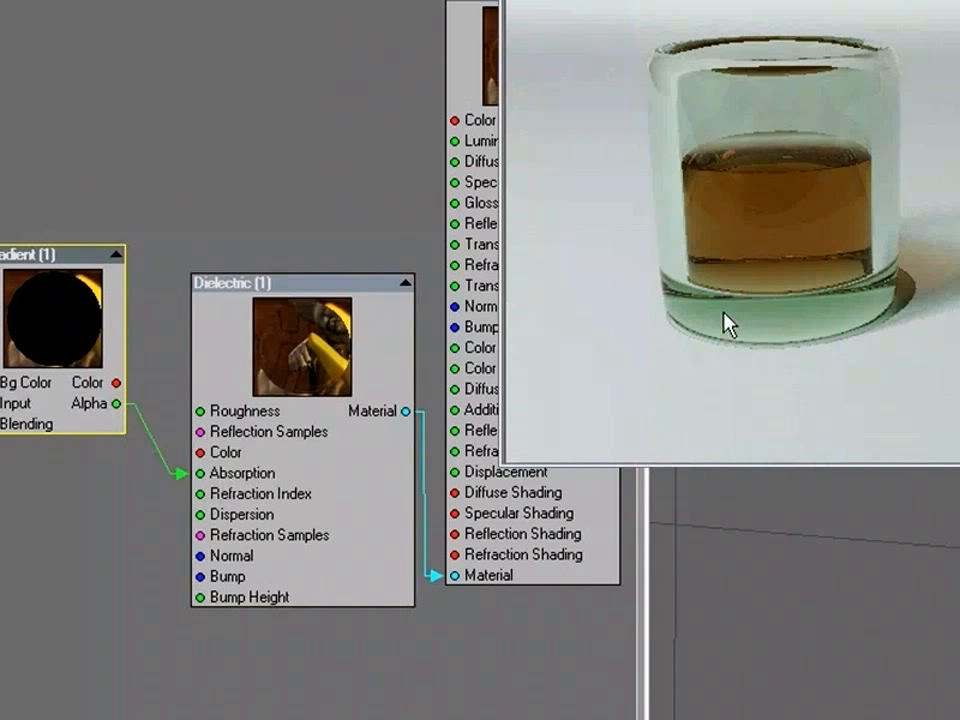
{"action": "key", "text": "F9"}
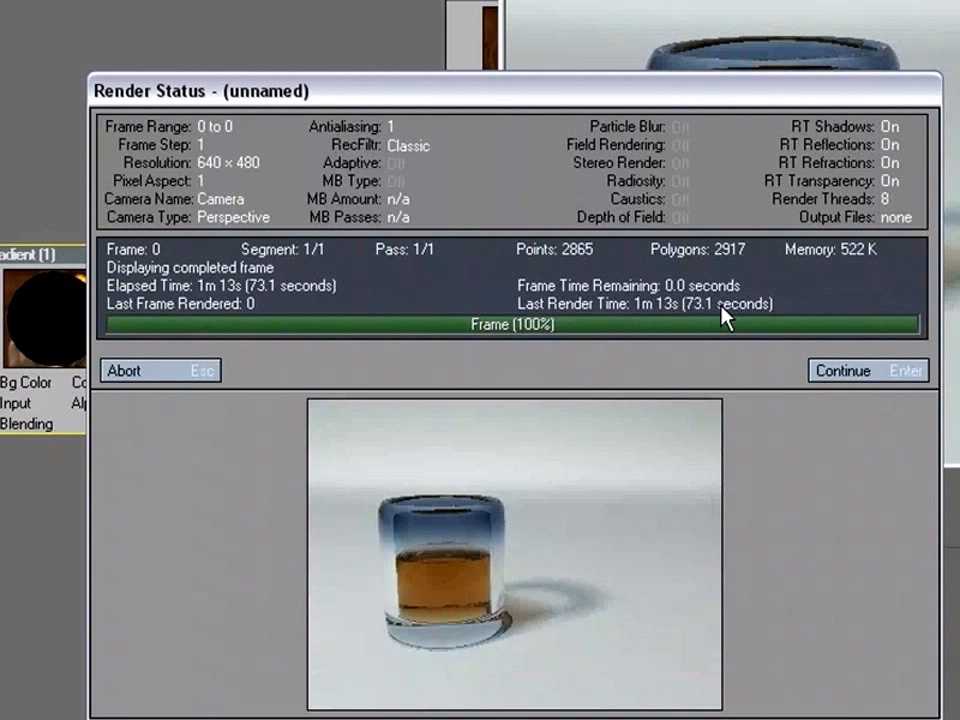
{"action": "left_click", "coordinate": [835, 372]}
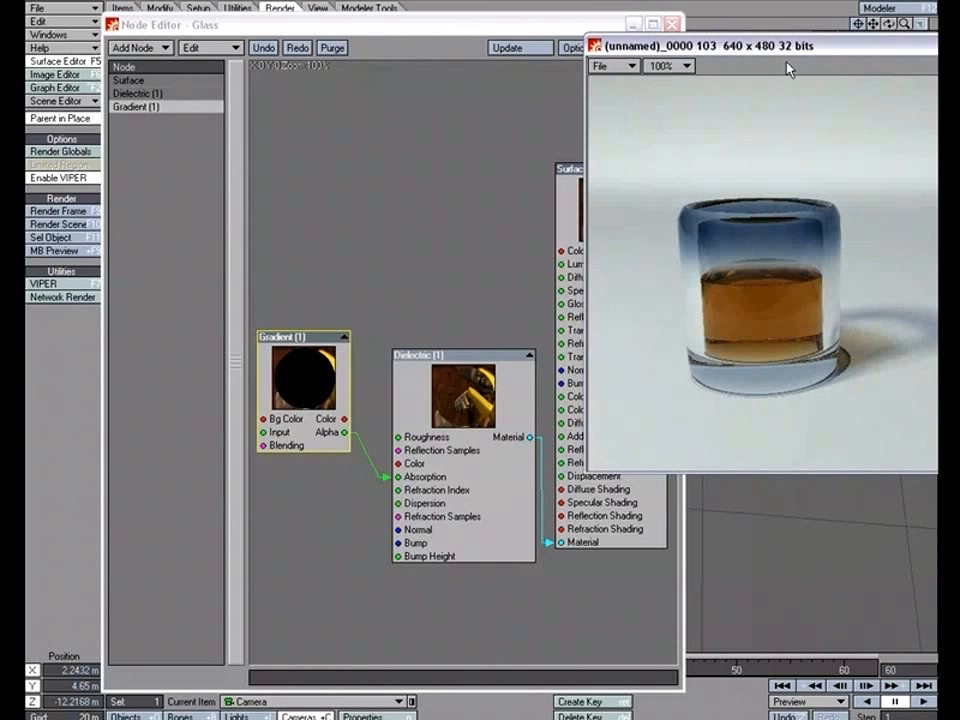
{"action": "left_click_drag", "start_coordinate": [846, 50], "coordinate": [843, 56]}
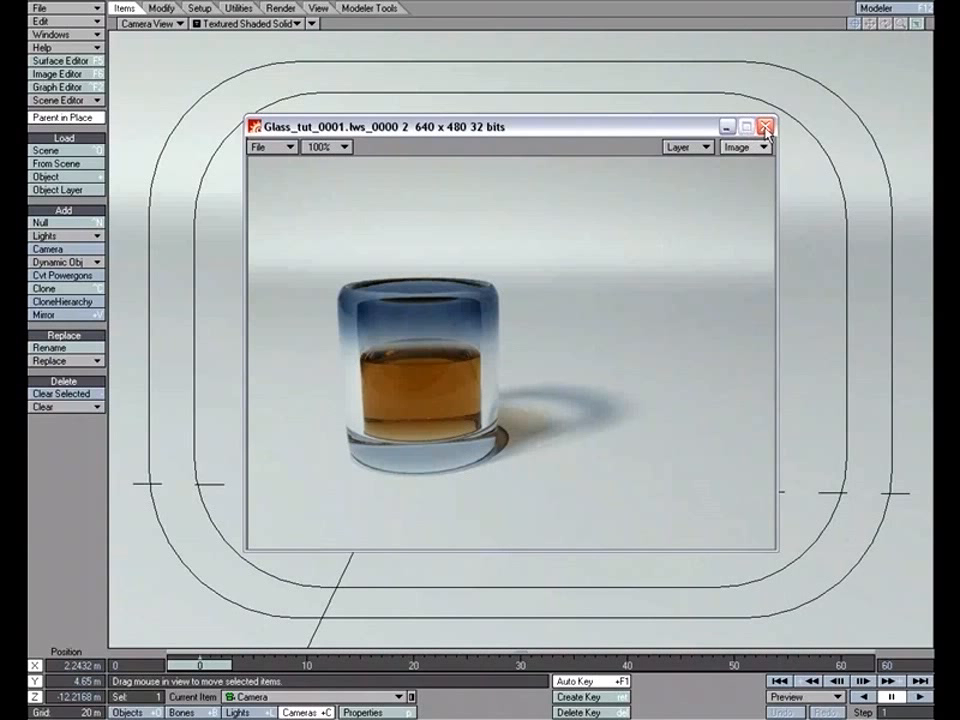
Step: Switch to Modeler and put the glass layer in the foreground with the drink layer in the background
{"action": "left_click", "coordinate": [726, 128]}
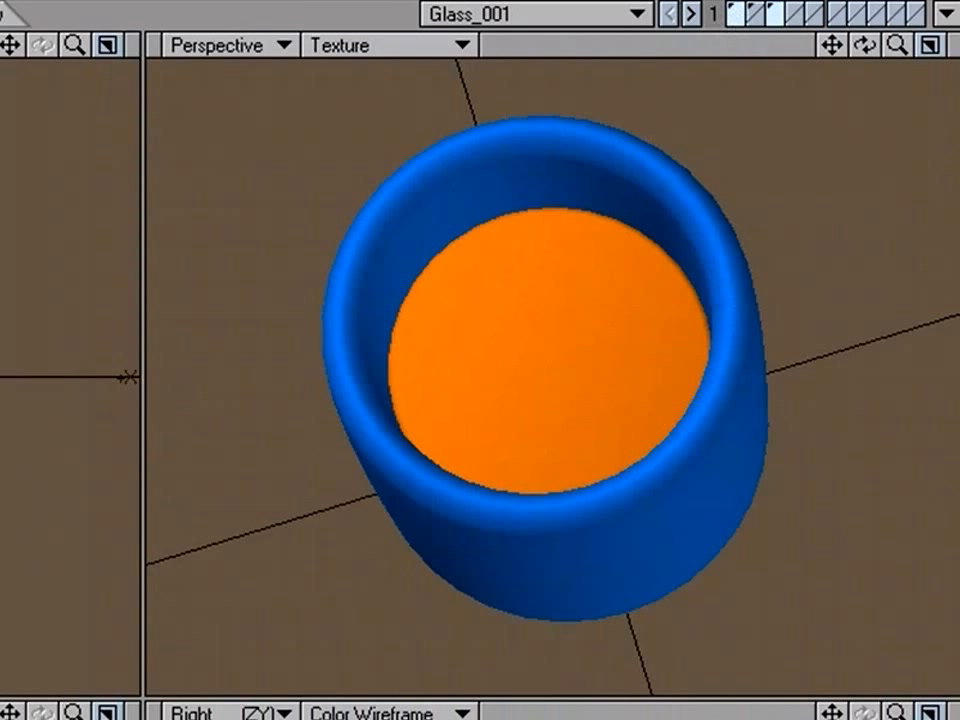
{"action": "left_click", "coordinate": [737, 14]}
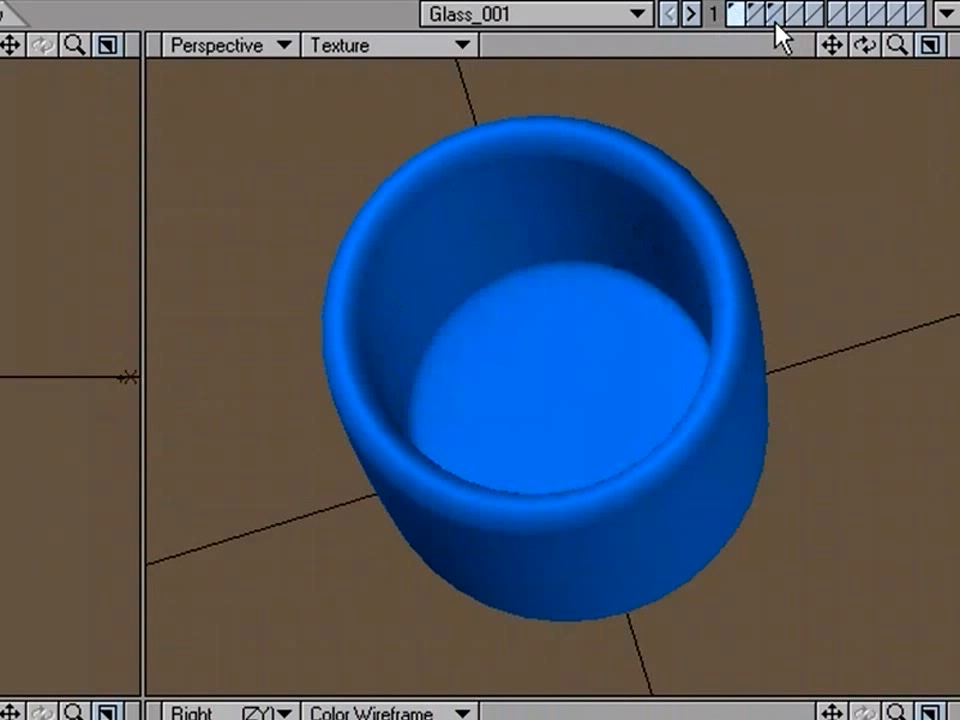
{"action": "left_click", "coordinate": [770, 21]}
{"action": "left_click_drag", "start_coordinate": [681, 223], "coordinate": [555, 405], "text": "alt"}
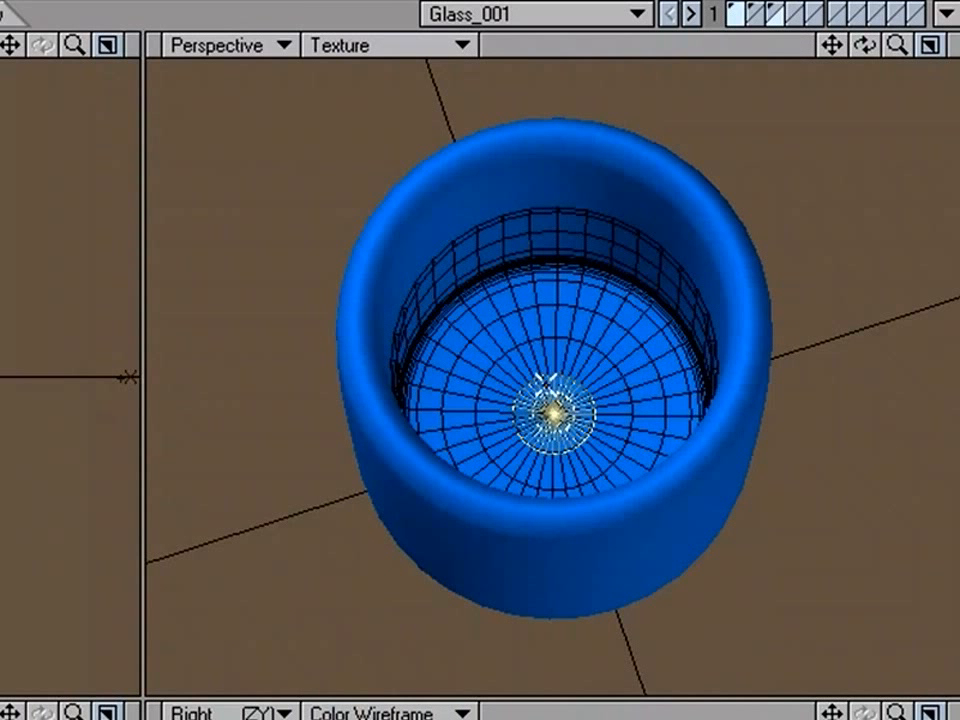
Step: Expand the polygon selection from the centre of the glass's inner bottom up the inner wall to the drink level
{"action": "key", "text": "shift+]"}
{"action": "key", "text": "shift+]"}
{"action": "key", "text": "shift+]"}
{"action": "key", "text": "shift+]"}
{"action": "key", "text": "shift+]"}
{"action": "key", "text": "shift+]"}
{"action": "key", "text": "shift+]"}
{"action": "key", "text": "shift+]"}
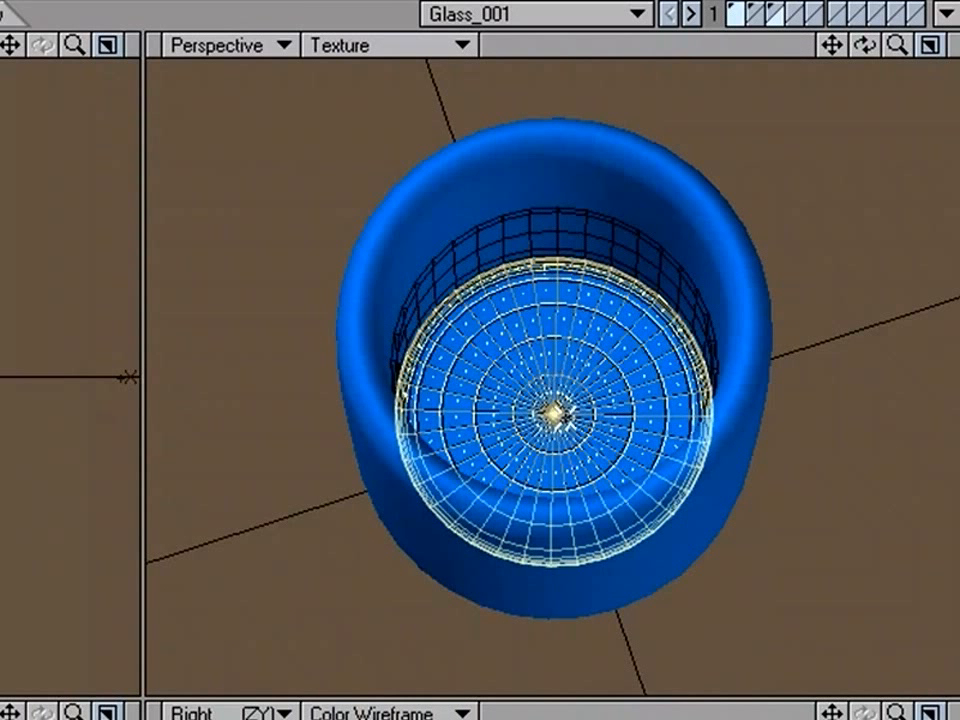
{"action": "key", "text": "shift+]"}
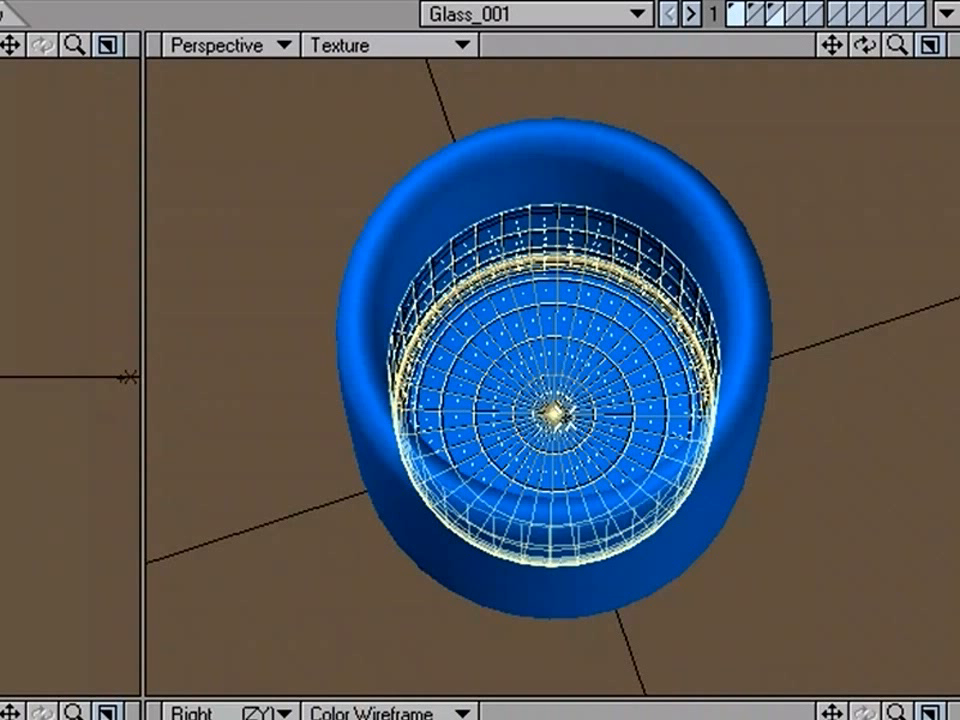
Step: Paste a copy of the selected inner-glass polygons into the empty fourth layer and make them a closed, outward-facing volume
{"action": "left_click", "coordinate": [797, 16]}
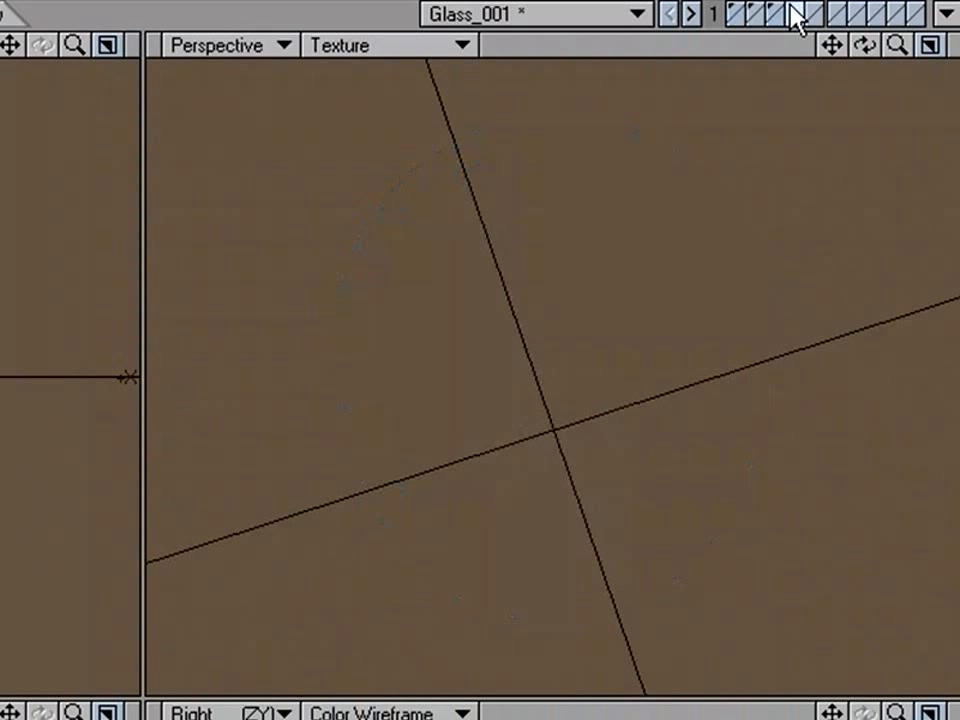
{"action": "key", "text": "ctrl+v"}
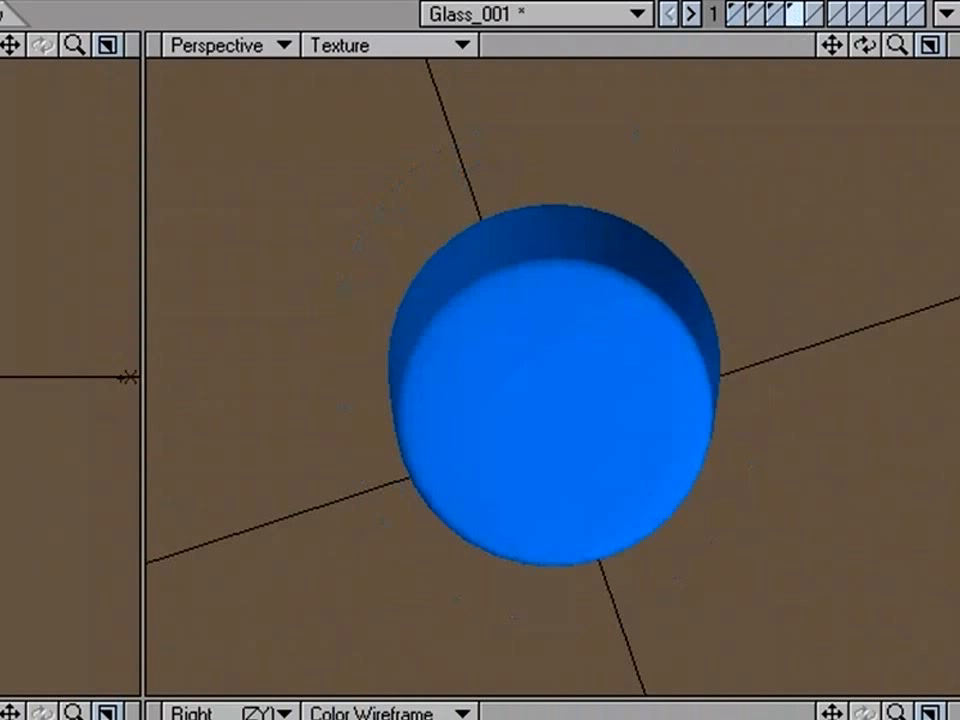
{"action": "key", "text": "ctrl+g"}
{"action": "key", "text": "ctrl+h"}
{"action": "key", "text": "f"}
{"action": "left_click_drag", "start_coordinate": [545, 512], "coordinate": [529, 255], "text": "alt"}
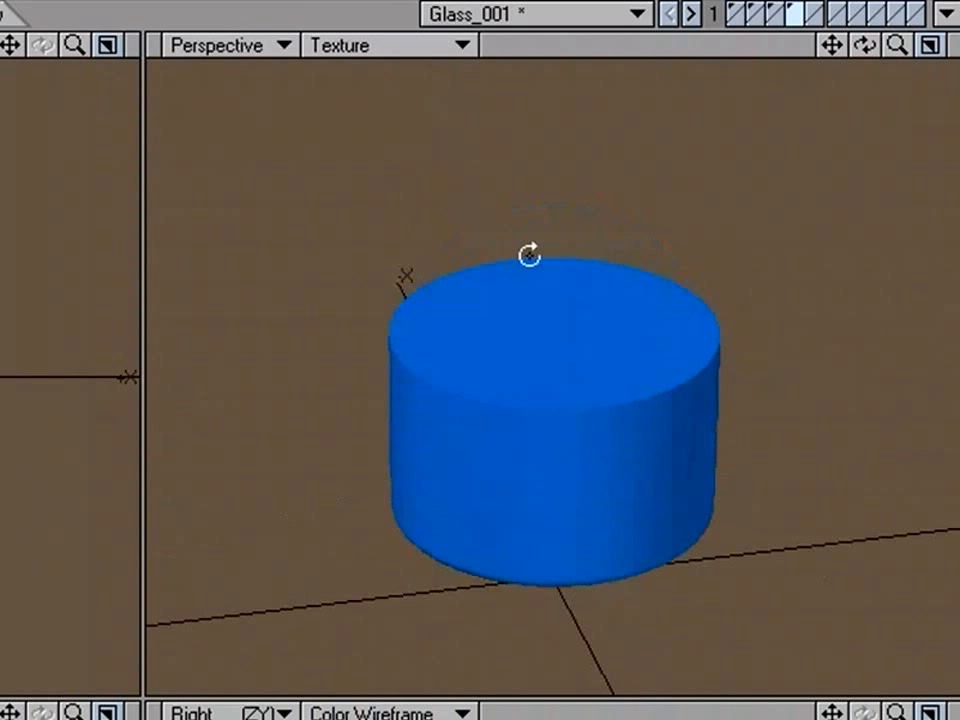
Step: Assign the Drink surface to the new closed volume
{"action": "key", "text": "q"}
{"action": "left_click", "coordinate": [37, 470]}
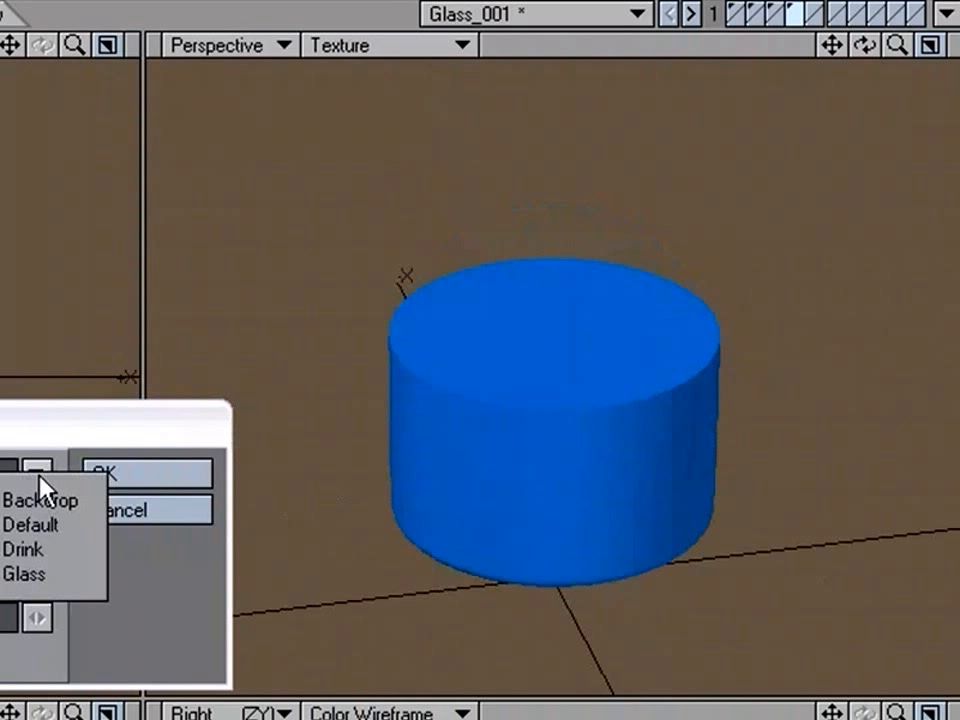
{"action": "left_click", "coordinate": [68, 548]}
{"action": "left_click", "coordinate": [161, 482]}
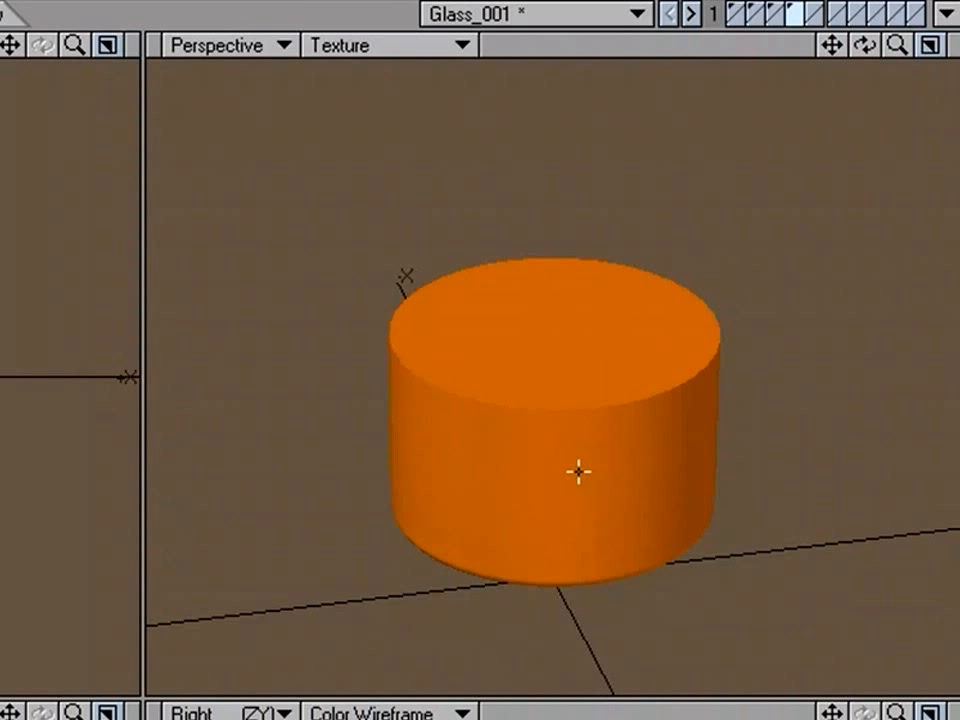
Step: Replace the old drink geometry in the third layer with the new volume and show the glass layer in the background
{"action": "key", "text": "x"}
{"action": "left_click", "coordinate": [776, 12]}
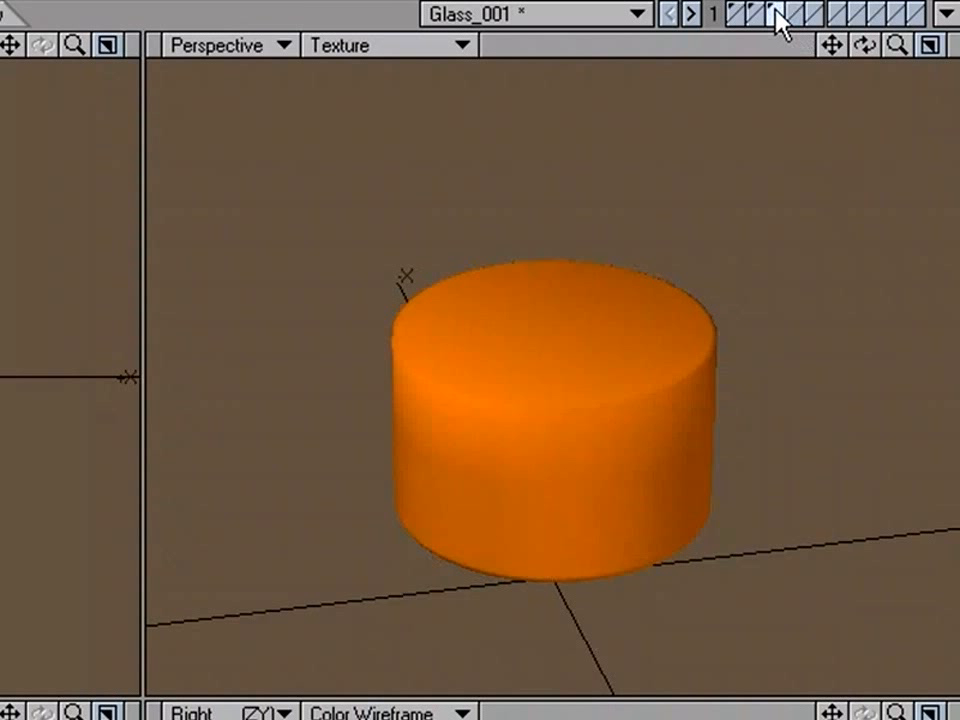
{"action": "key", "text": "Delete"}
{"action": "key", "text": "v"}
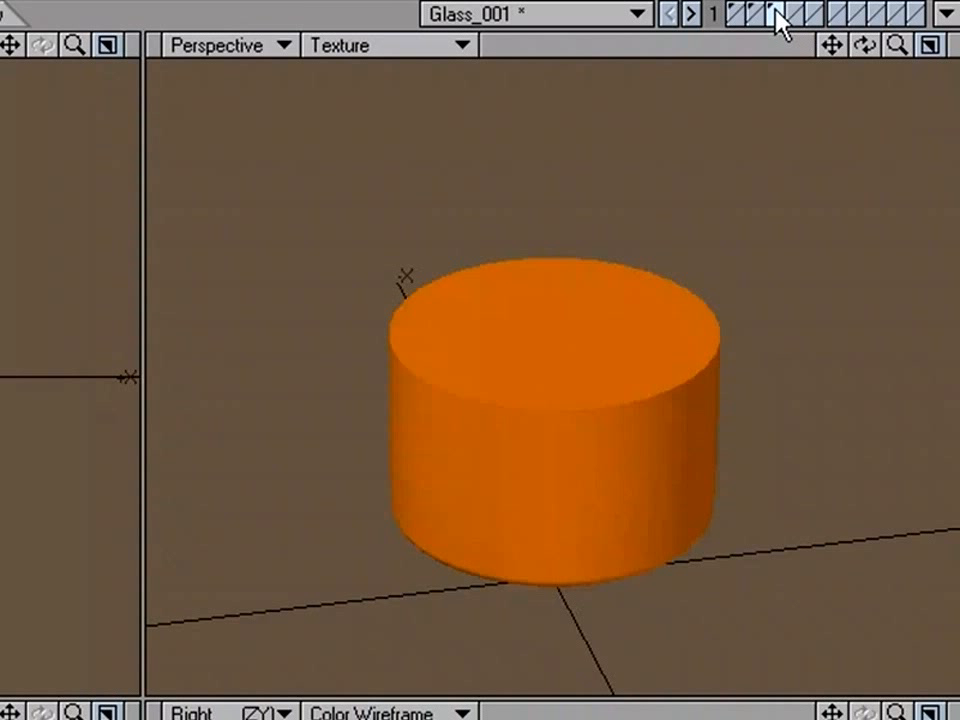
{"action": "left_click", "coordinate": [736, 30]}
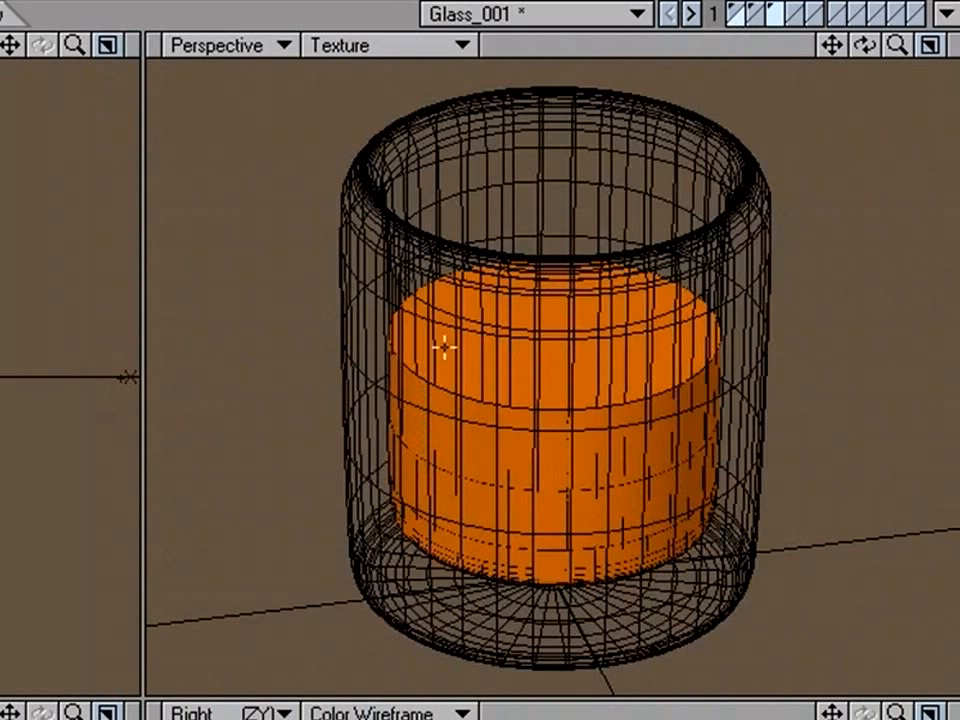
Step: Switch back to Layout and render the current frame with the new drink geometry
{"action": "left_click", "coordinate": [946, 13]}
{"action": "left_click", "coordinate": [945, 39]}
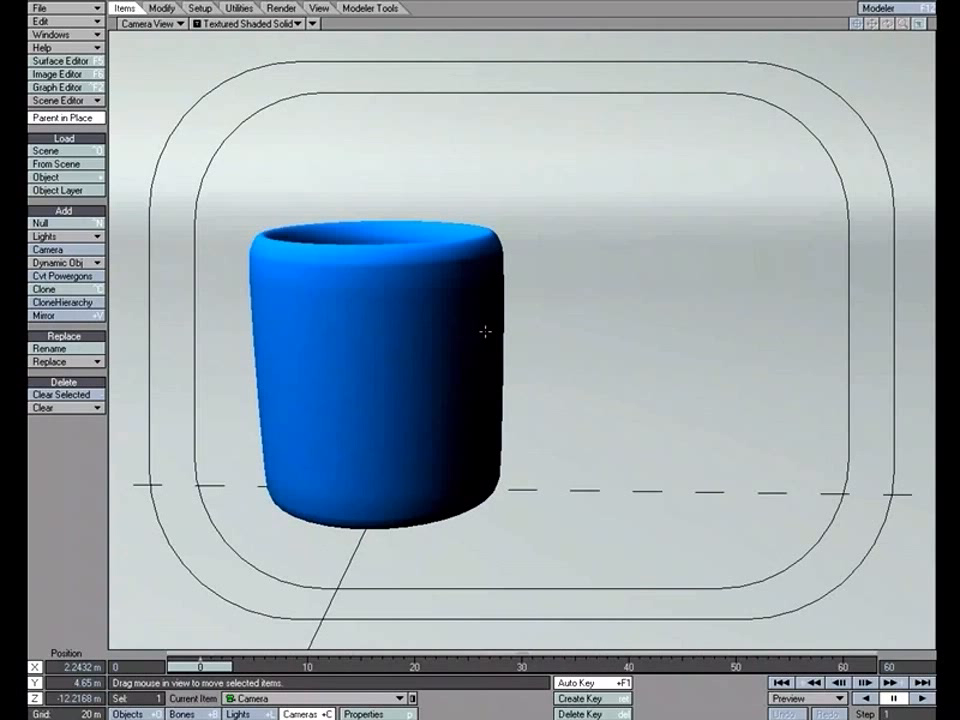
{"action": "key", "text": "F9"}
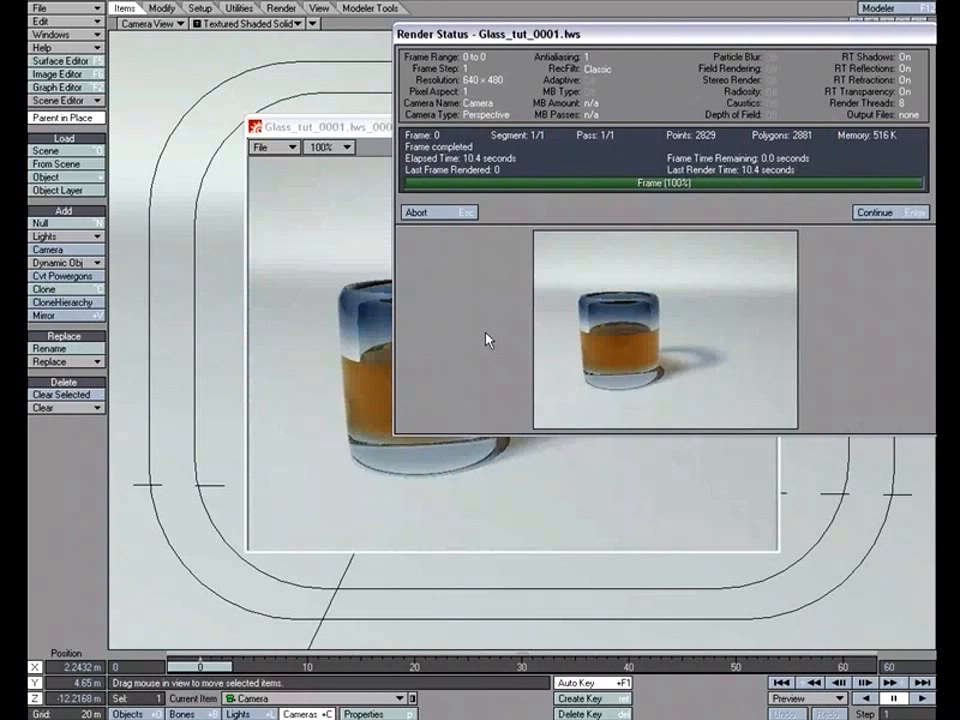
{"action": "left_click", "coordinate": [874, 212]}
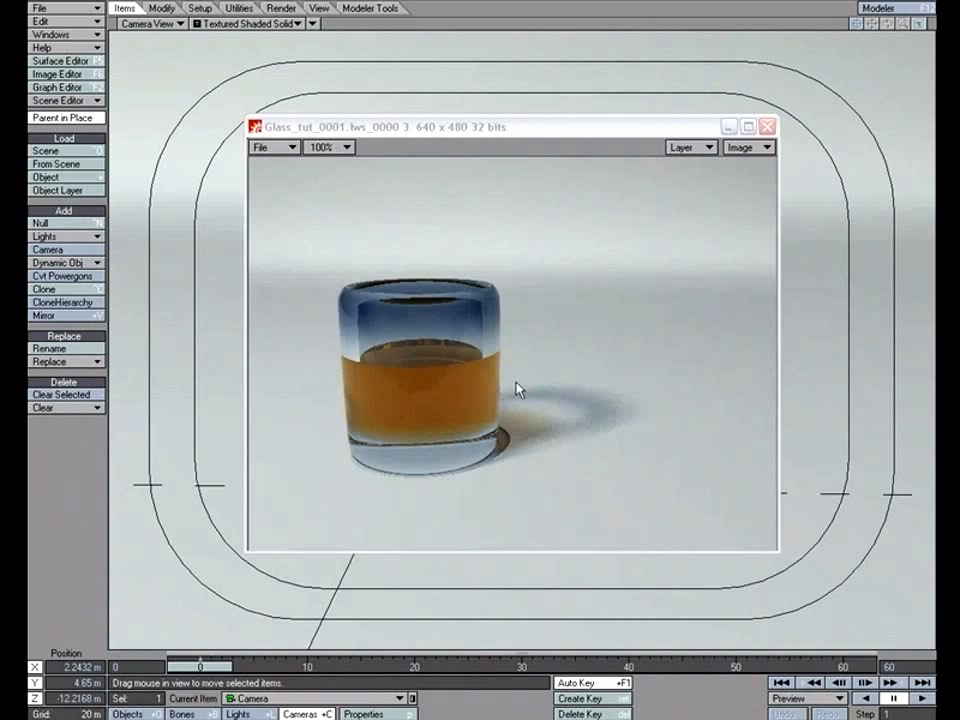
Step: Compare the second and third renders of Glass_tut_0001 by switching between them
{"action": "left_click", "coordinate": [640, 133]}
{"action": "left_click", "coordinate": [680, 148]}
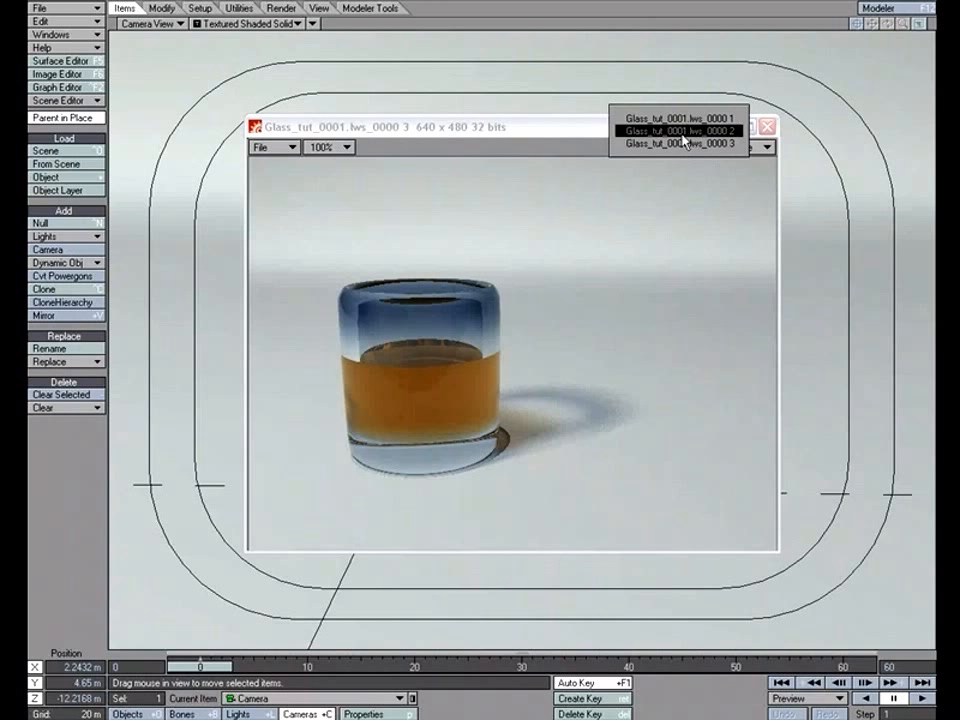
{"action": "left_click", "coordinate": [680, 129]}
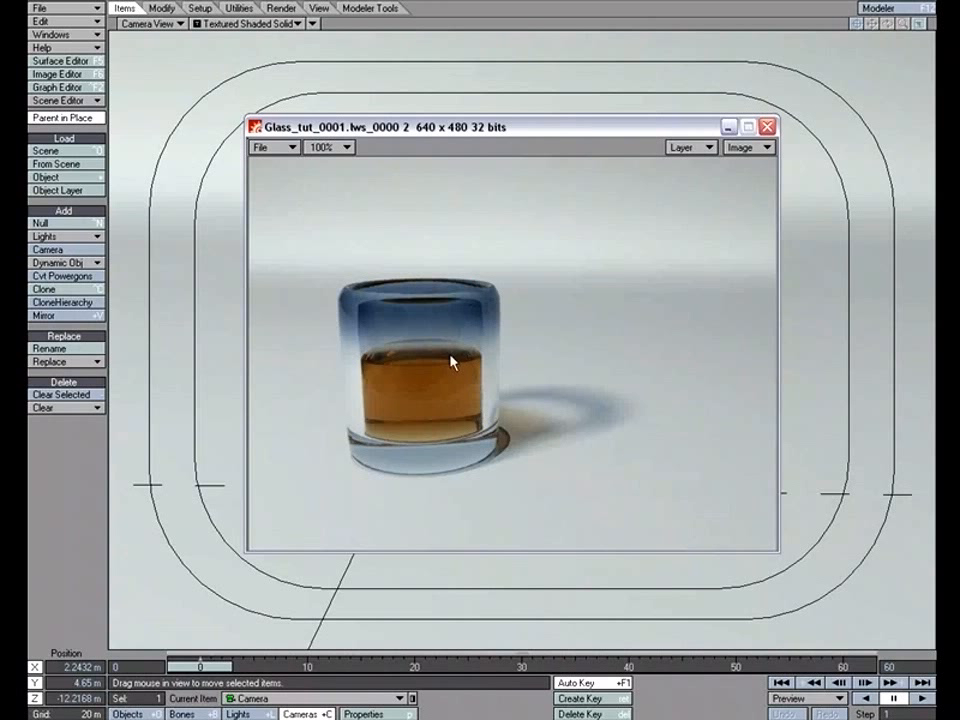
{"action": "left_click", "coordinate": [700, 147]}
{"action": "left_click", "coordinate": [707, 160]}
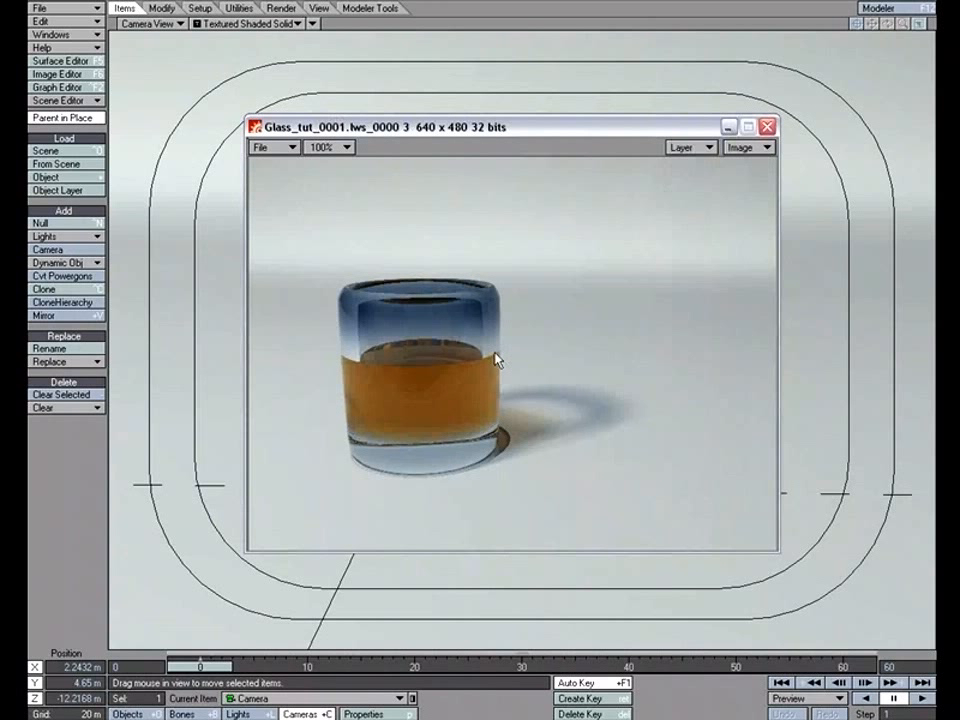